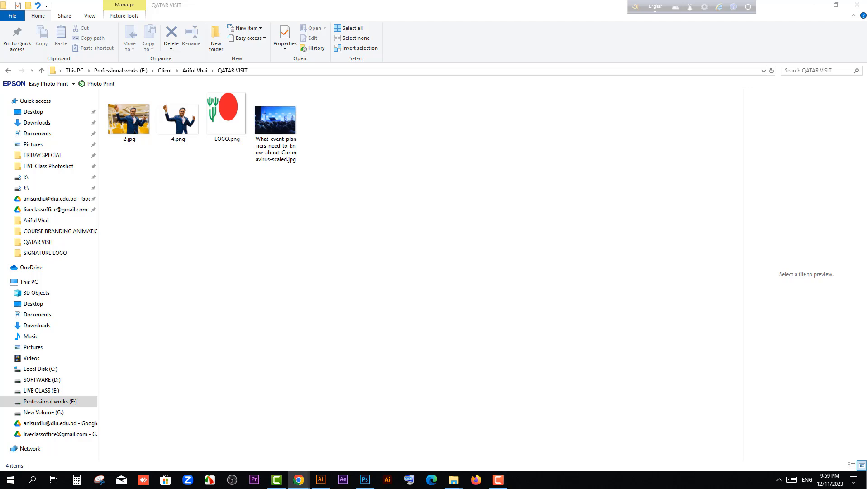
# Switch to Chrome and look through the videos in the YouTube channel's Photoshop Free Course playlist
pyautogui.click(299, 479)
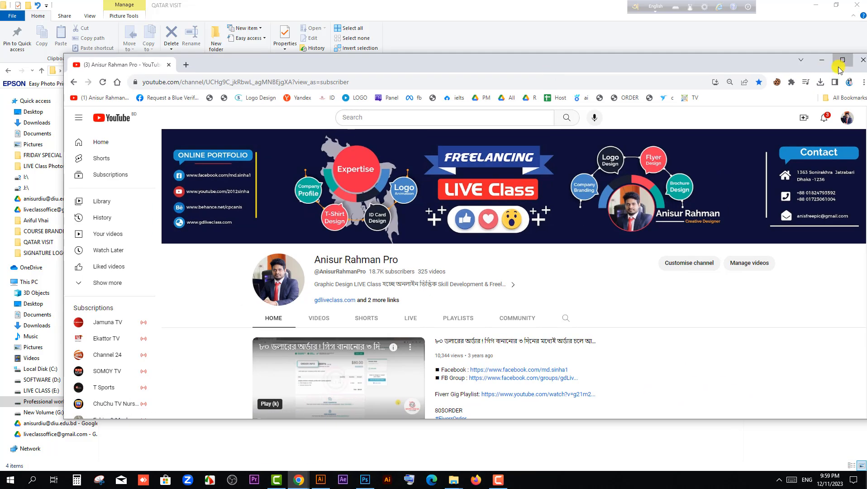
pyautogui.click(840, 62)
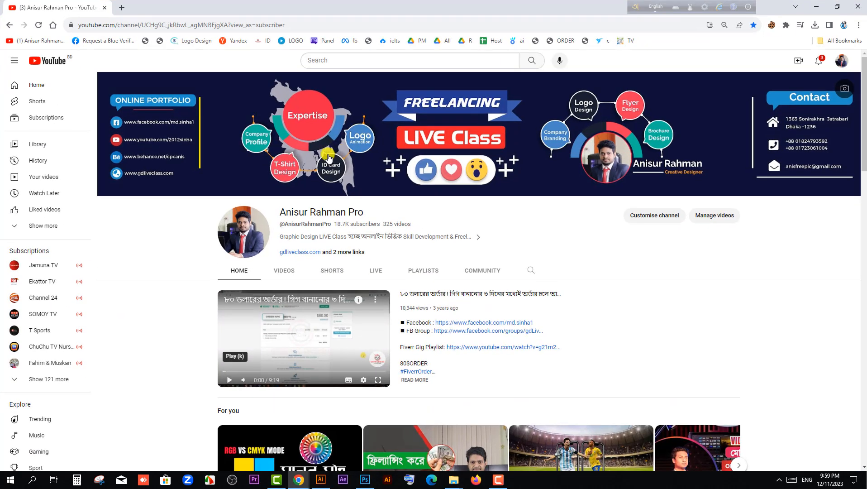
pyautogui.click(423, 271)
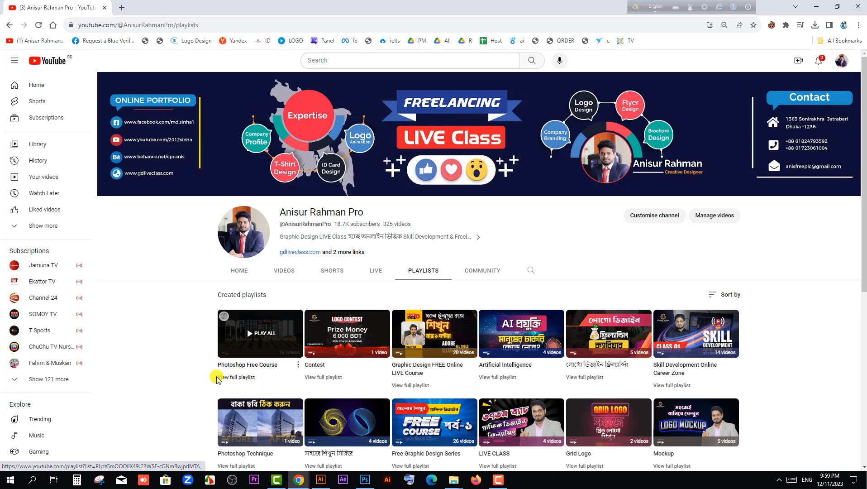
pyautogui.click(244, 381)
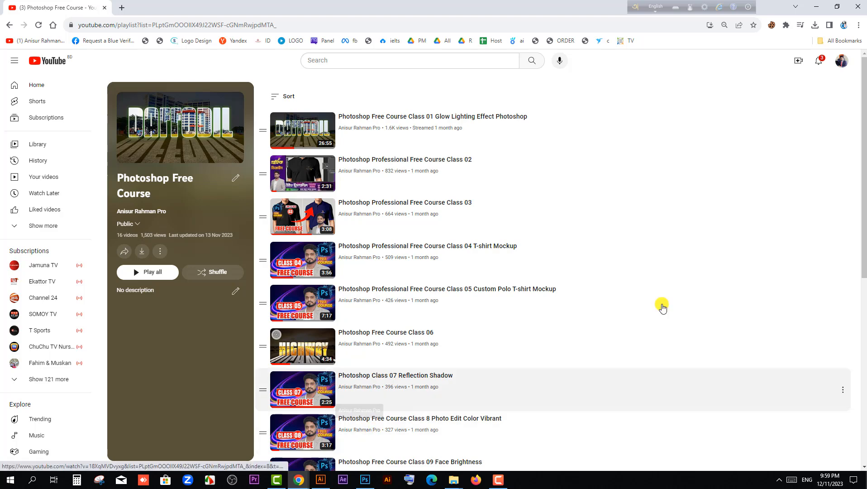
pyautogui.moveTo(862, 156); pyautogui.dragTo(832, 261)
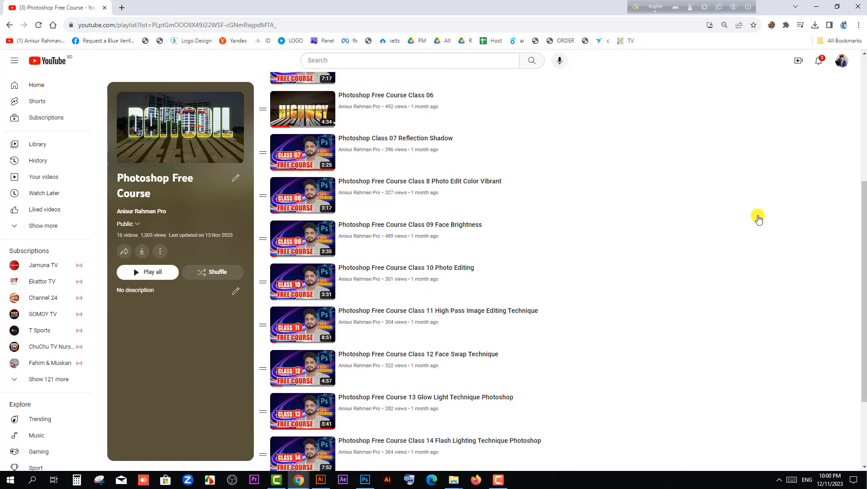
pyautogui.click(816, 7)
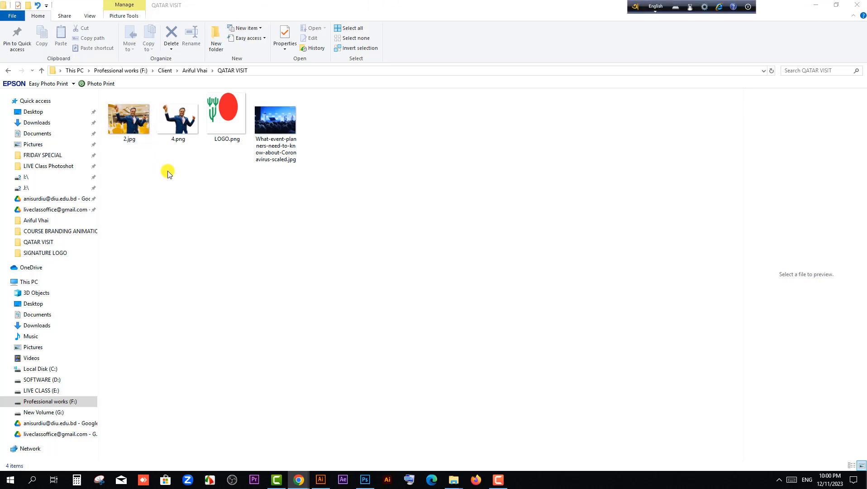
# View the original photo 2.jpg from the QATAR VISIT folder at full size
pyautogui.click(222, 177)
pyautogui.doubleClick(129, 118)
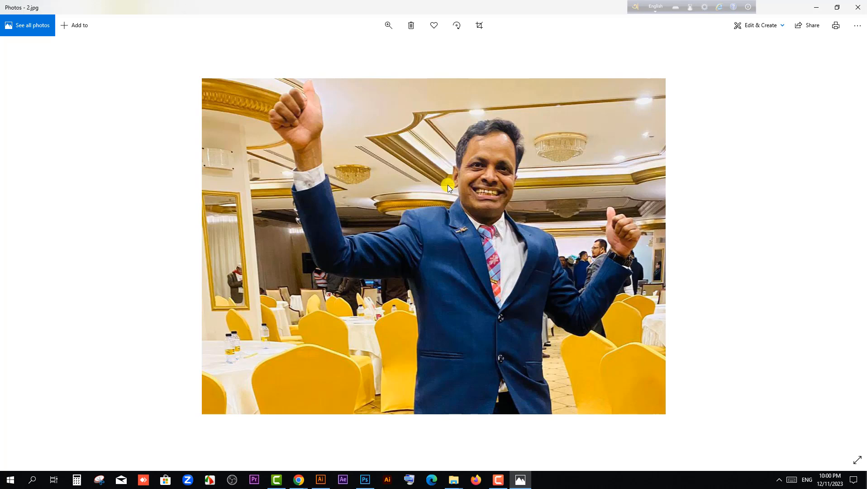
pyautogui.click(857, 7)
pyautogui.click(228, 126)
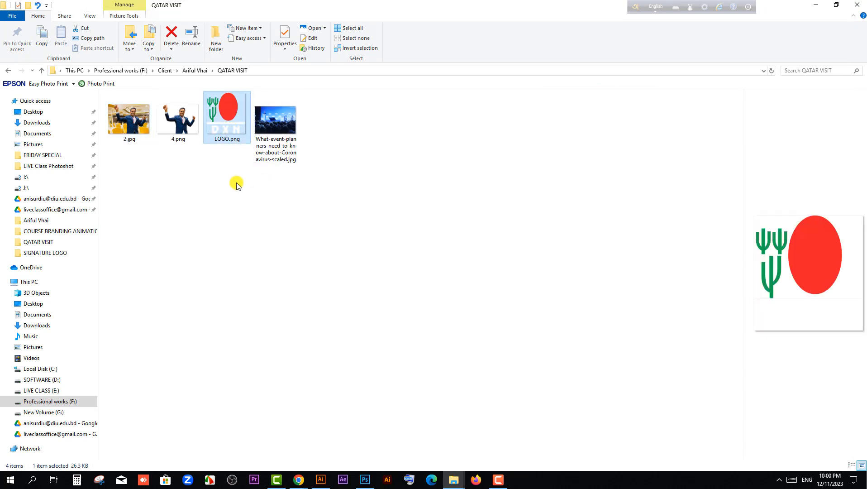
pyautogui.doubleClick(130, 126)
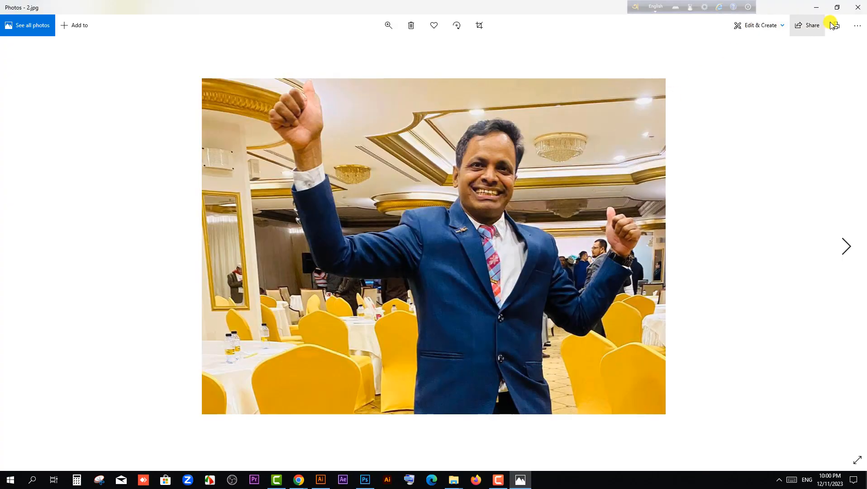
pyautogui.click(858, 7)
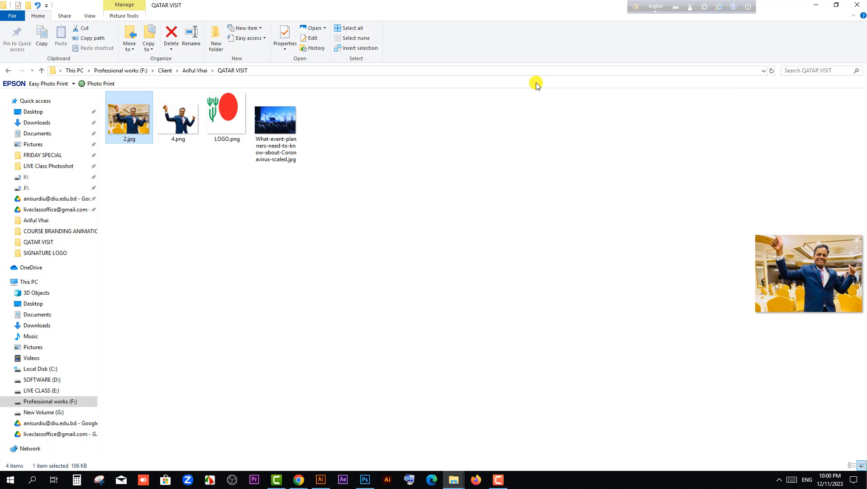
pyautogui.click(325, 202)
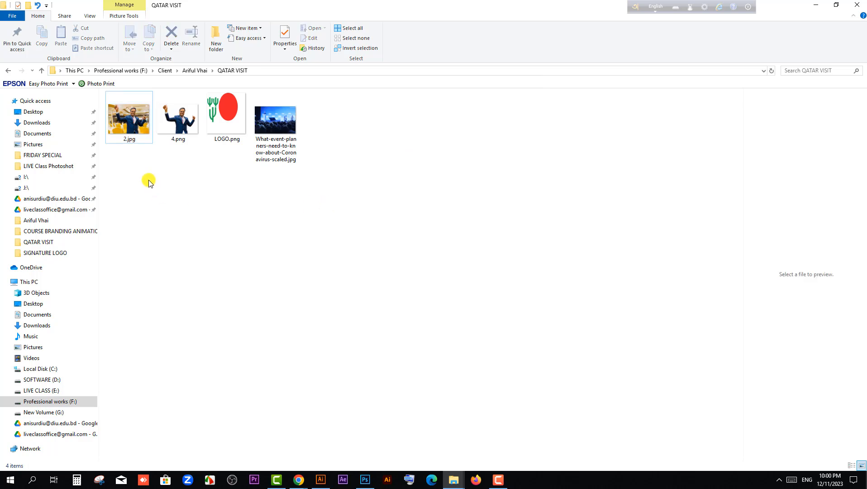
# Preview the source images 2.jpg, LOGO.png and the cut-out 4.png in the QATAR VISIT folder
pyautogui.click(135, 128)
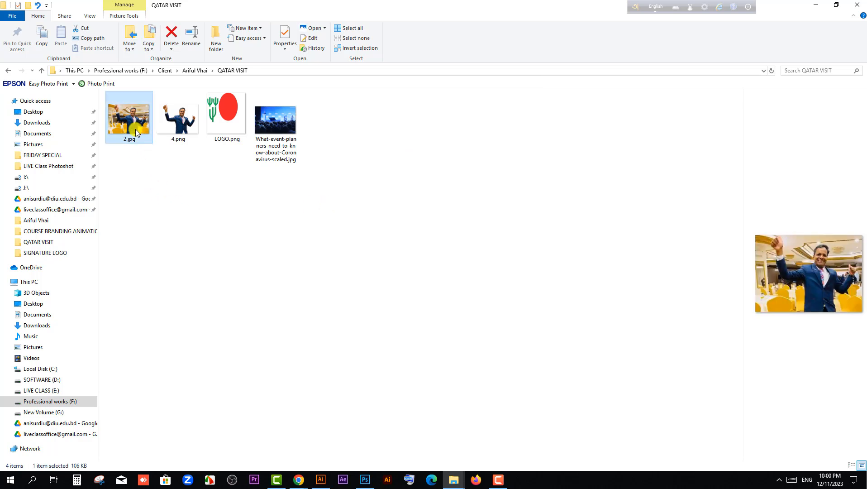
pyautogui.click(206, 179)
pyautogui.click(232, 113)
pyautogui.click(231, 187)
pyautogui.click(221, 135)
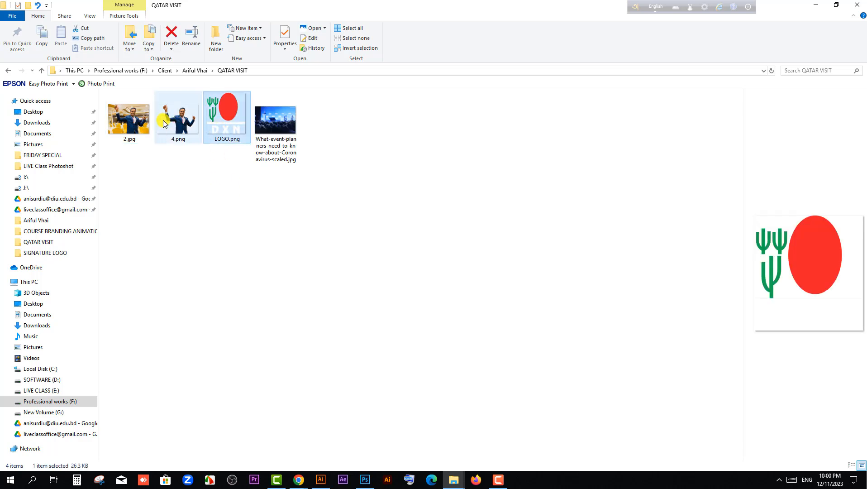
pyautogui.click(227, 158)
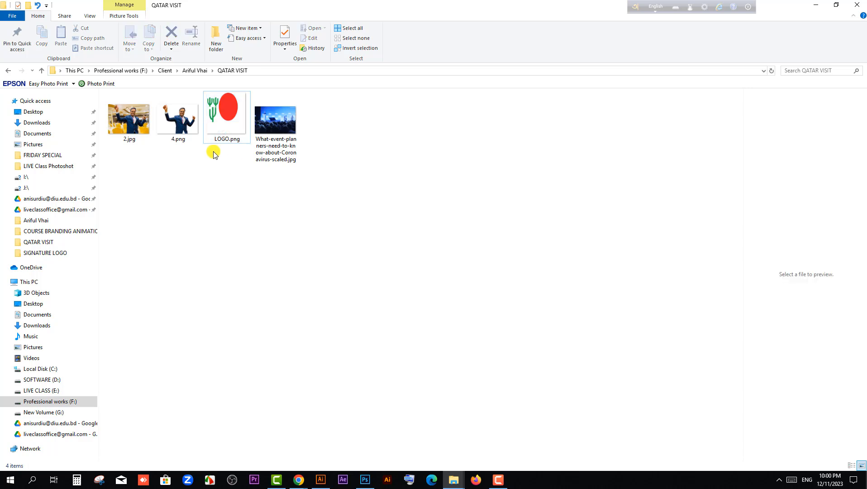
pyautogui.click(217, 134)
pyautogui.click(233, 183)
pyautogui.click(173, 123)
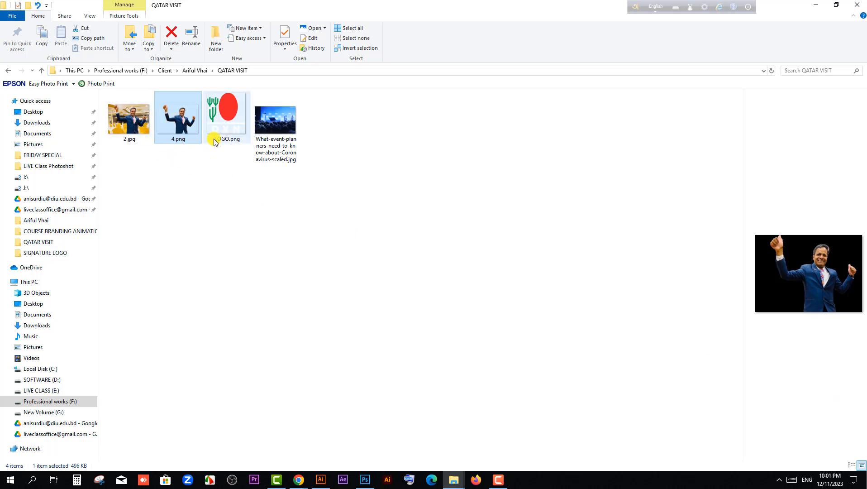
# View the event audience photo What-event-planners-need-to-know-about-Coronavirus-scaled.jpg at full size
pyautogui.click(263, 159)
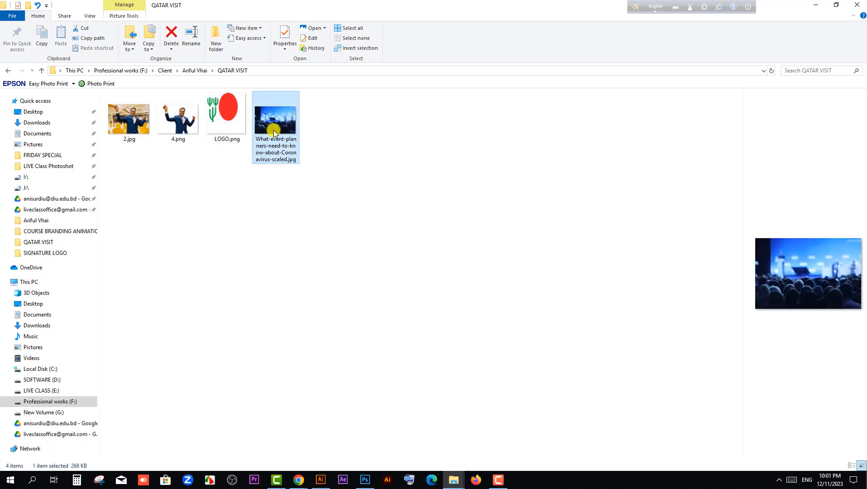
pyautogui.press('F9')
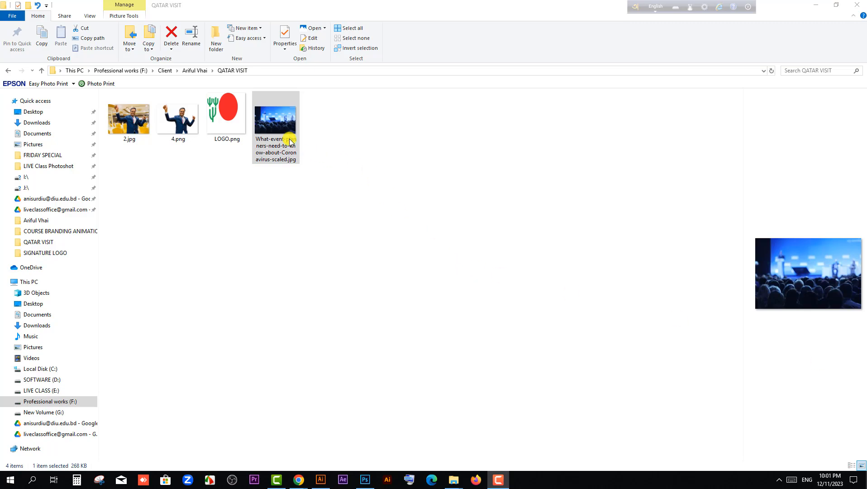
pyautogui.click(272, 137)
pyautogui.doubleClick(272, 137)
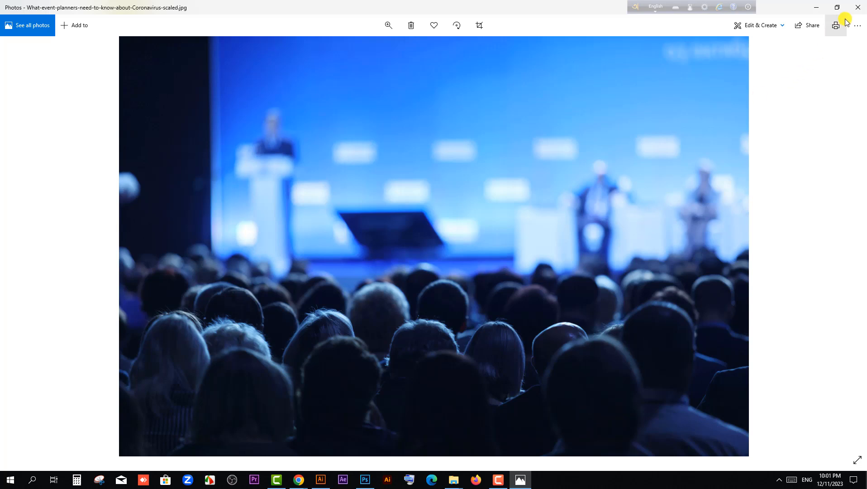
pyautogui.click(855, 7)
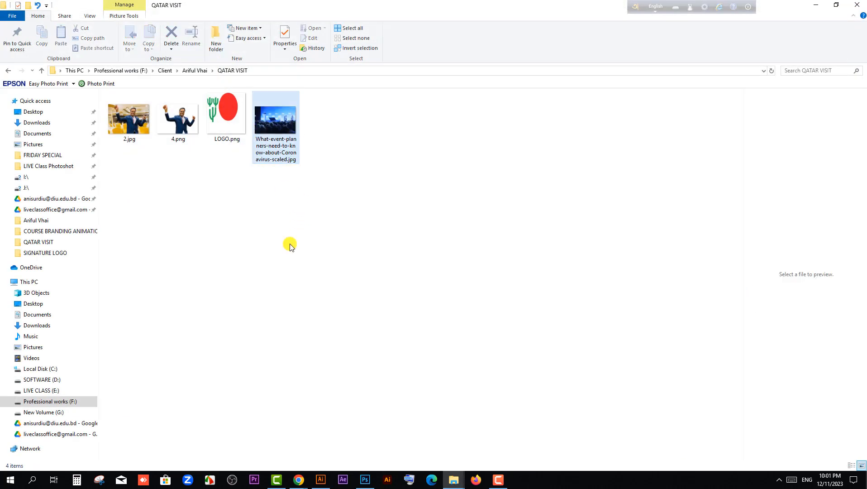
# Switch to Photoshop and create a 1080 × 1080 pixel RGB document at 72 pixels/inch with a white background
pyautogui.moveTo(366, 474)
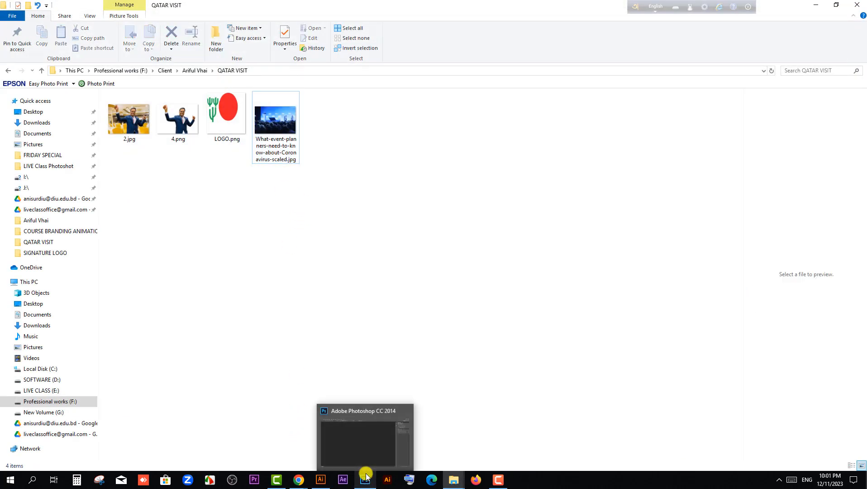
pyautogui.click(360, 445)
pyautogui.click(24, 6)
pyautogui.click(31, 16)
pyautogui.moveTo(411, 156); pyautogui.dragTo(345, 158)
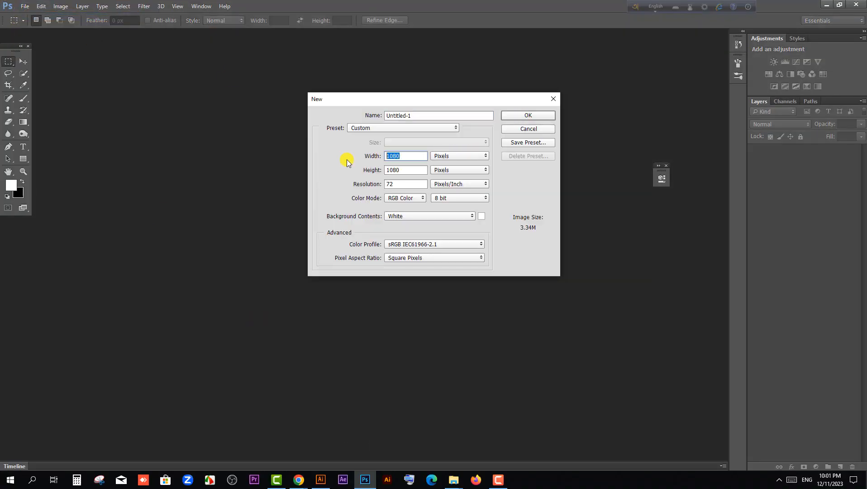
pyautogui.moveTo(406, 171); pyautogui.dragTo(317, 171)
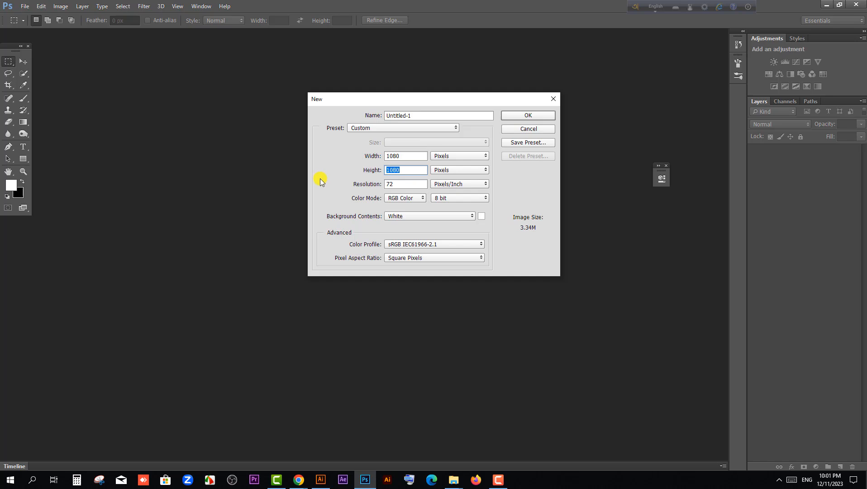
pyautogui.click(538, 116)
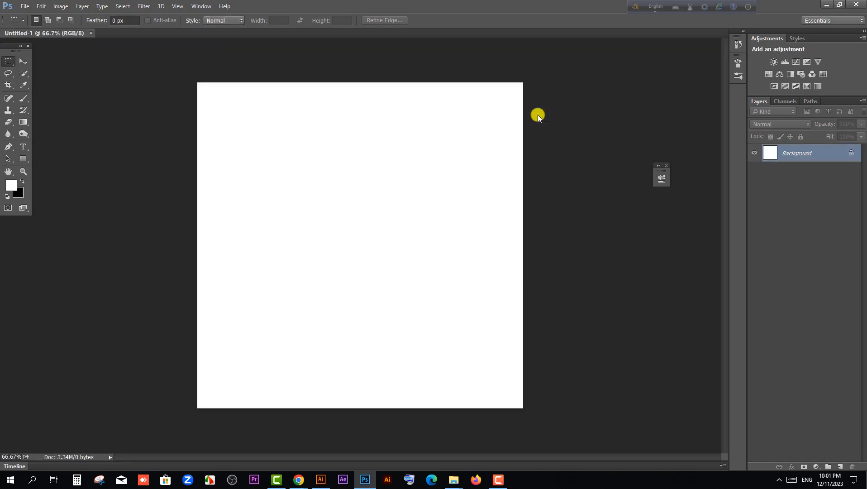
# Place the event audience photo from the QATAR VISIT folder and enlarge it to about 269% to cover the whole canvas
pyautogui.click(823, 6)
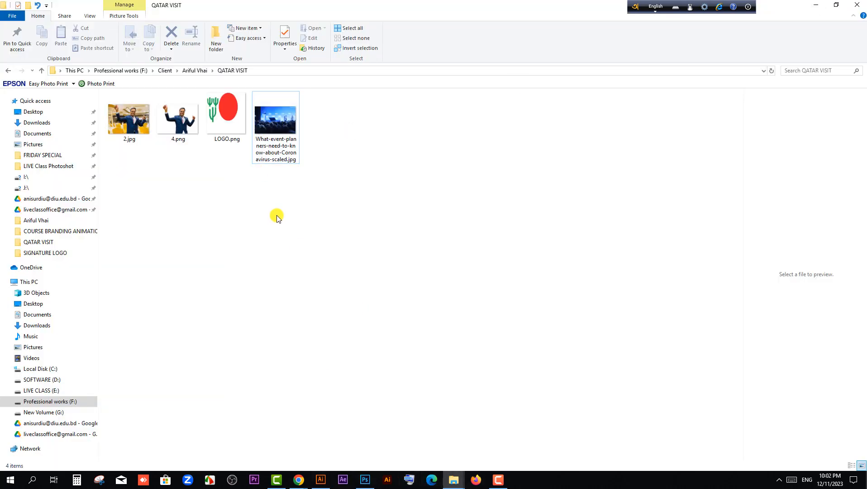
pyautogui.moveTo(278, 124); pyautogui.dragTo(359, 300)
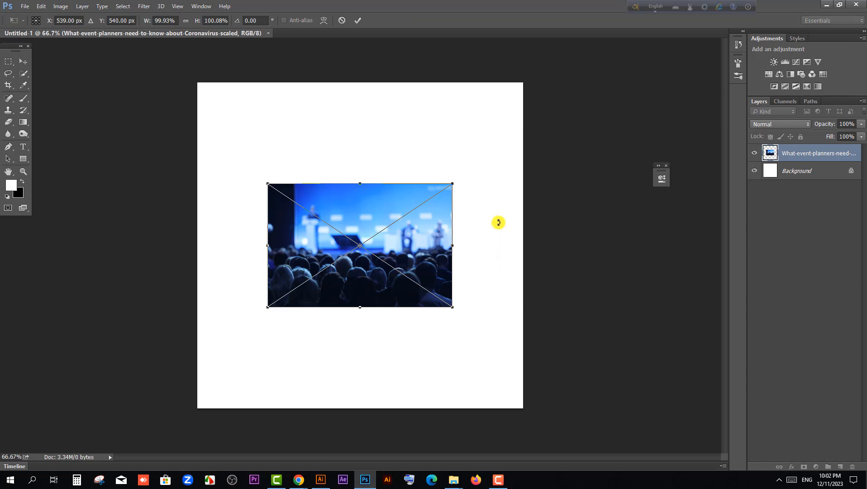
pyautogui.moveTo(453, 184); pyautogui.dragTo(612, 78)
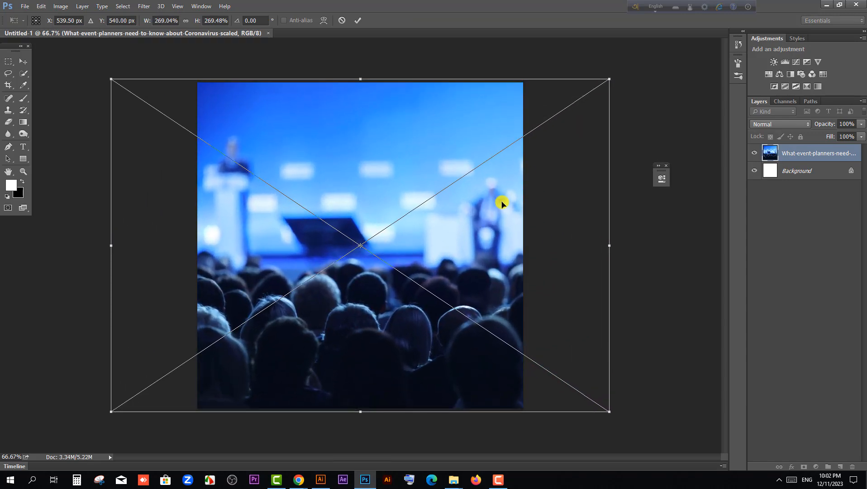
pyautogui.press('Return')
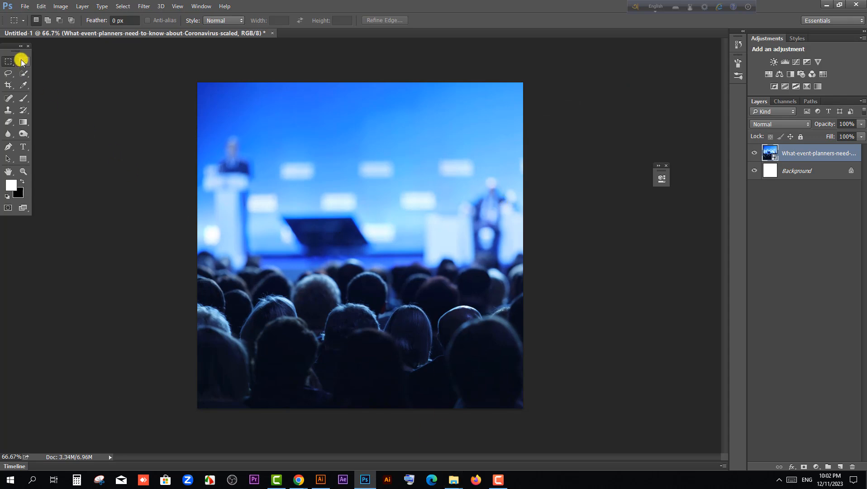
pyautogui.click(21, 61)
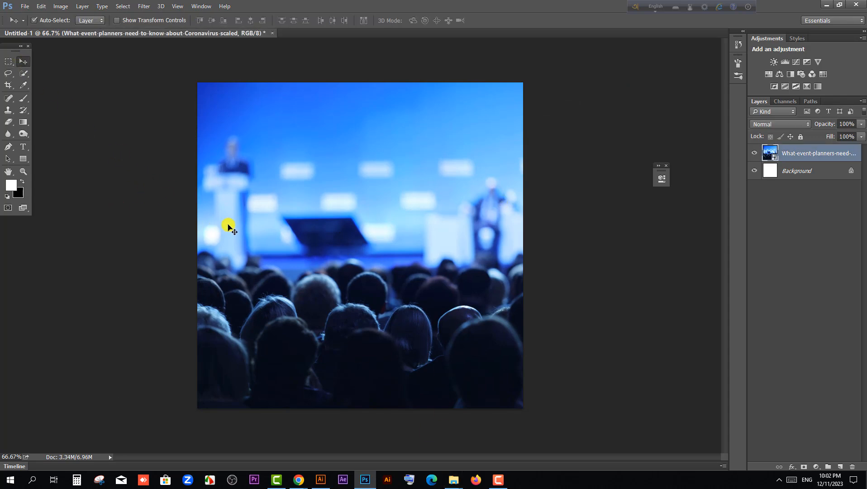
pyautogui.click(140, 250)
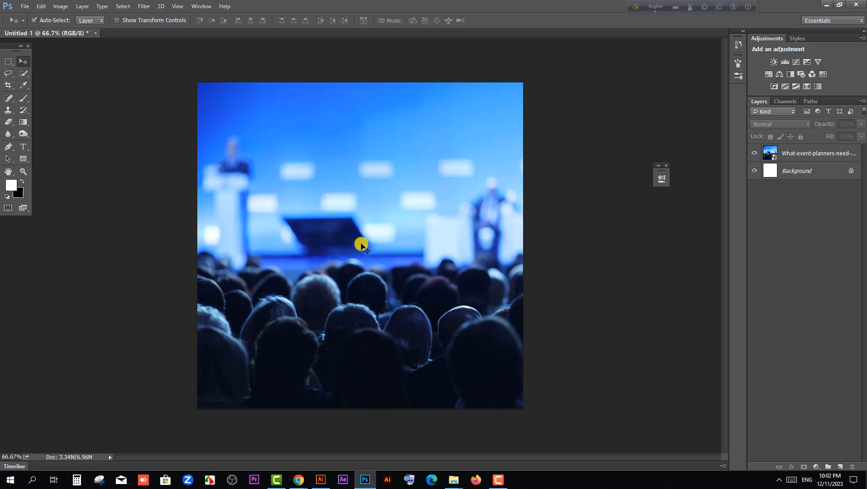
# Place the cut-out man 4.png from the QATAR VISIT folder centred above the event photo
pyautogui.click(827, 4)
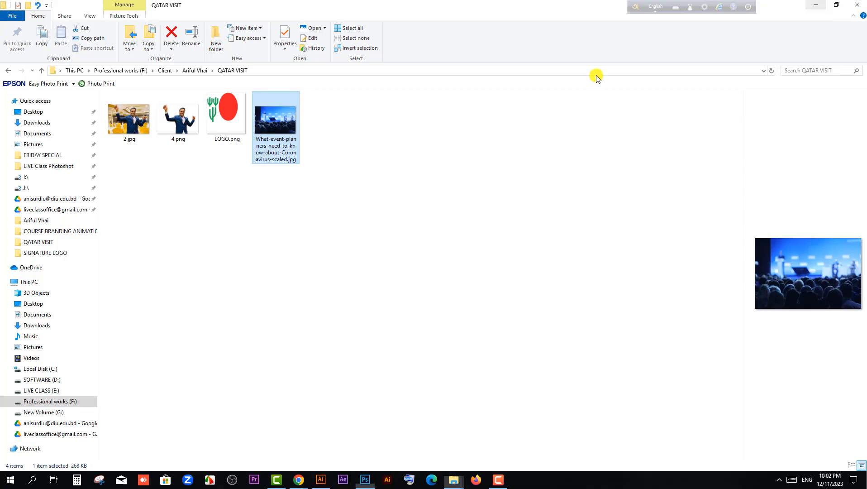
pyautogui.moveTo(184, 138); pyautogui.dragTo(356, 277)
pyautogui.press('Return')
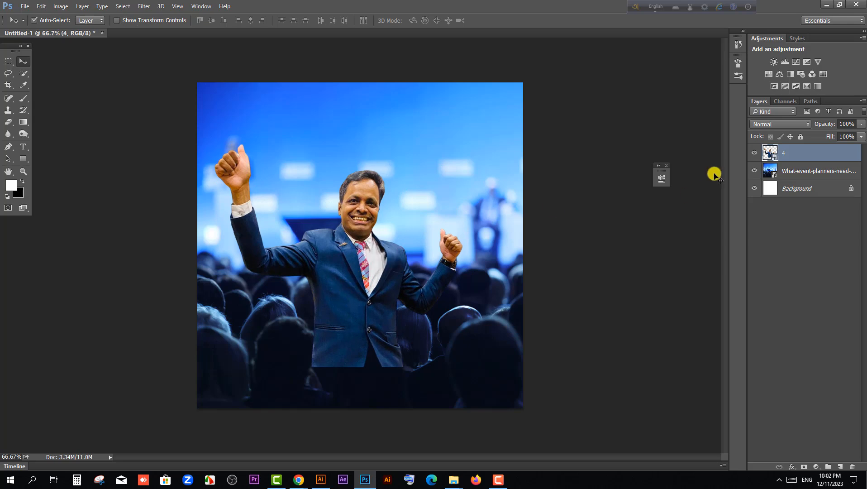
# Switch to Chrome and look at PhotoRoom's Background Remover page
pyautogui.click(827, 4)
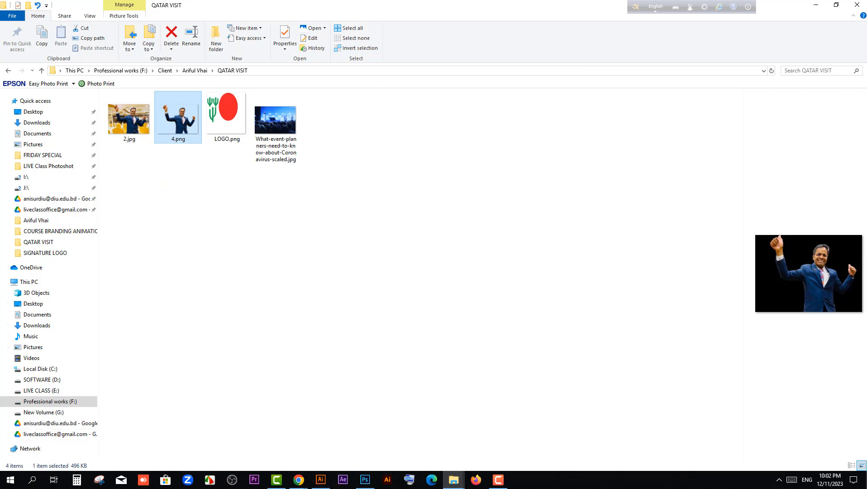
pyautogui.click(299, 480)
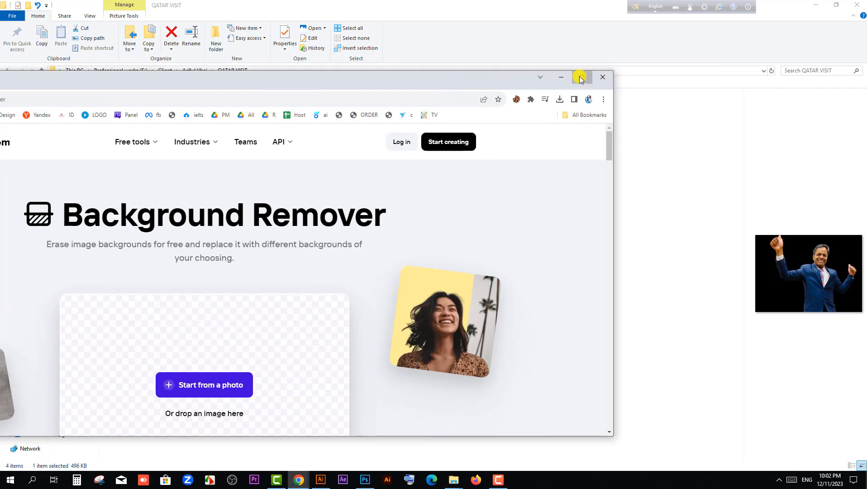
pyautogui.click(579, 77)
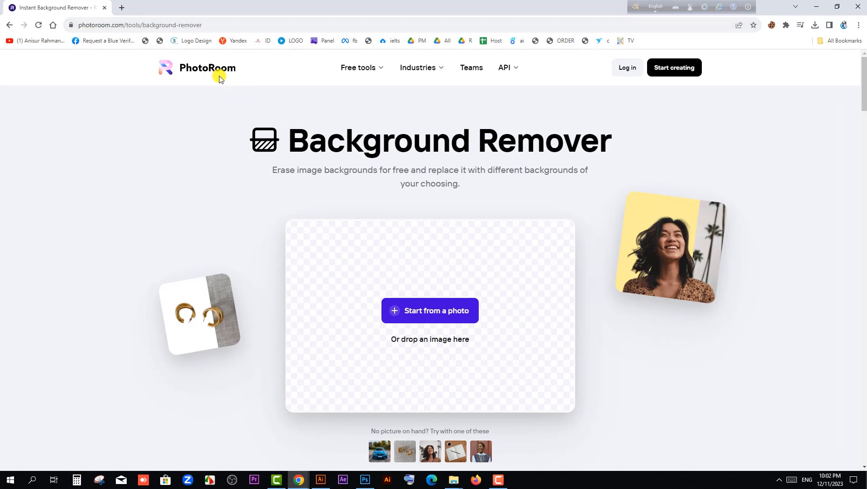
pyautogui.moveTo(358, 69)
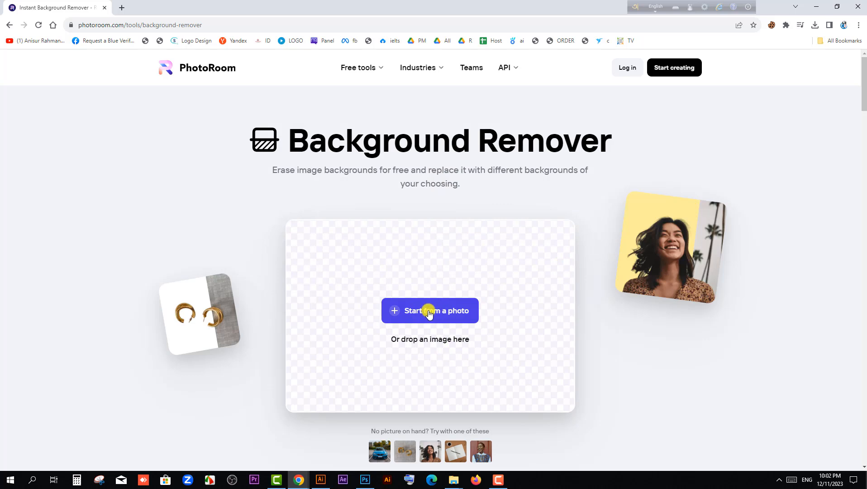
pyautogui.click(816, 7)
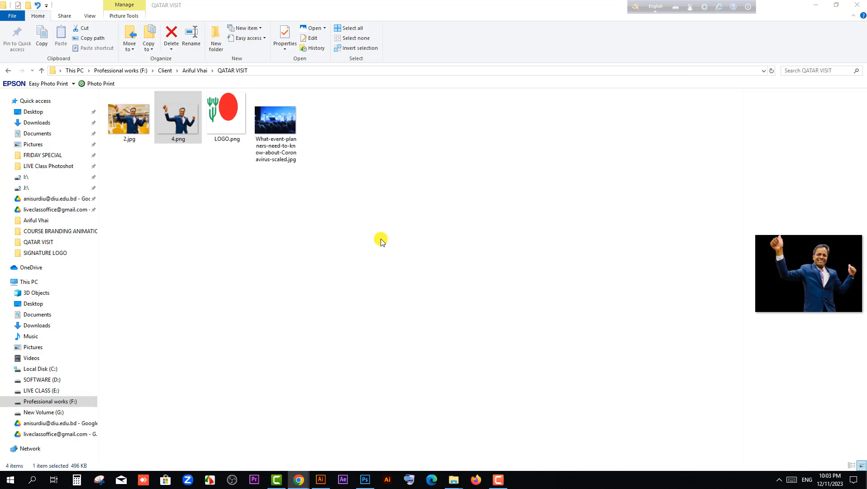
# Switch to Photoshop and rasterize the cut-out man's layer 4
pyautogui.click(365, 478)
pyautogui.moveTo(361, 259)
pyautogui.mouseDown()
pyautogui.moveTo(372, 255)
pyautogui.moveTo(370, 263)
pyautogui.mouseUp()
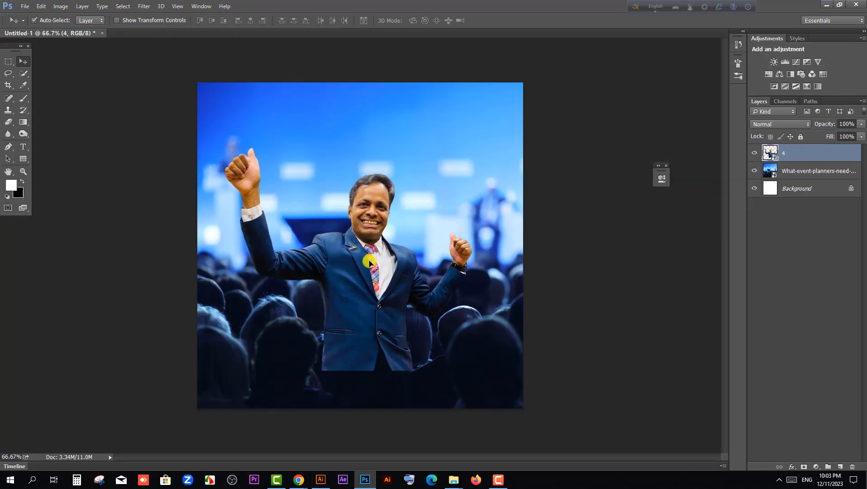
pyautogui.press('ctrl')
pyautogui.click(60, 6)
pyautogui.moveTo(72, 29)
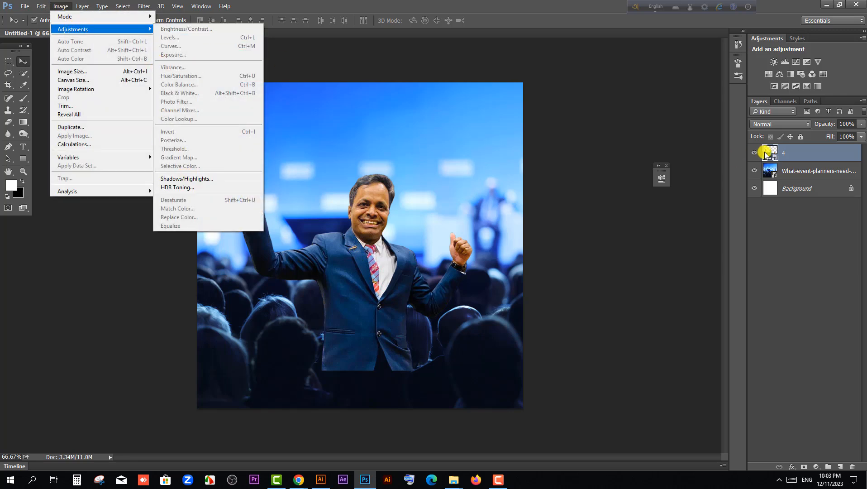
pyautogui.click(791, 201)
pyautogui.click(779, 155)
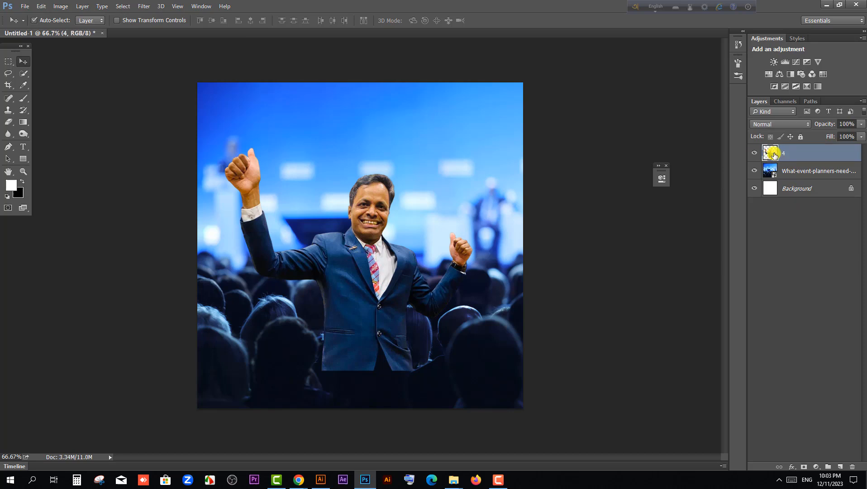
pyautogui.rightClick(784, 155)
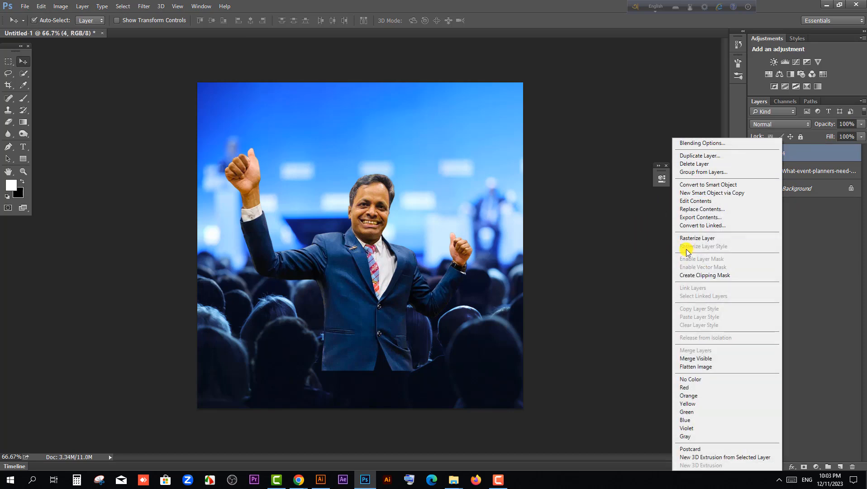
pyautogui.click(704, 239)
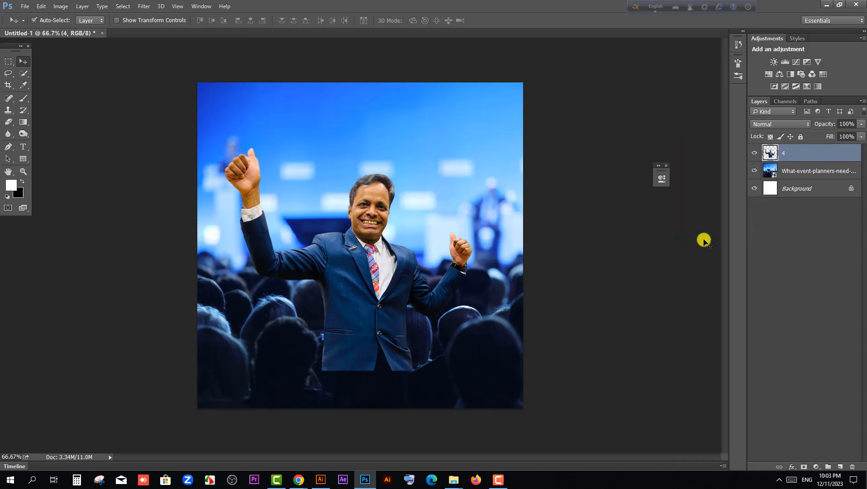
# Brighten the man's layer with a Curves point at input 118, output 135, and move him slightly up on the canvas
pyautogui.click(61, 6)
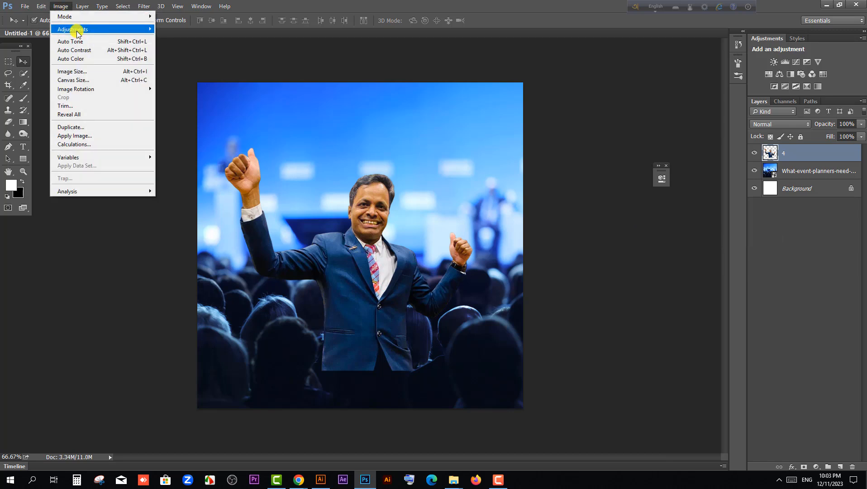
pyautogui.moveTo(74, 30)
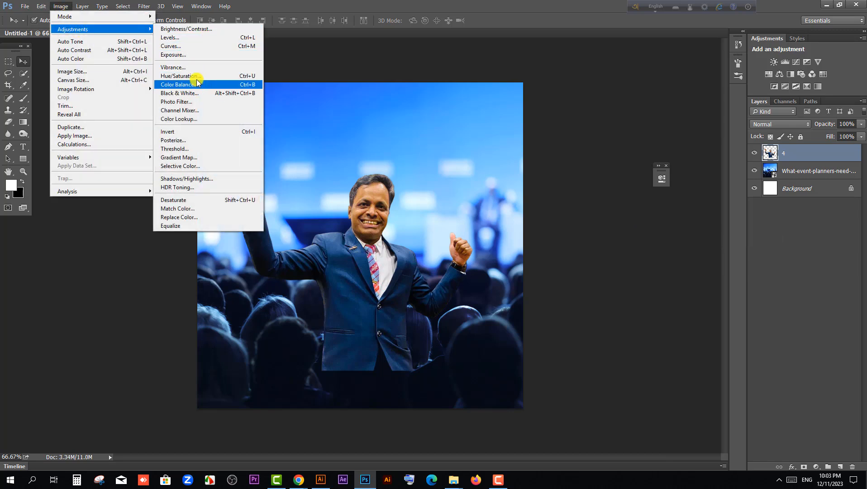
pyautogui.click(181, 47)
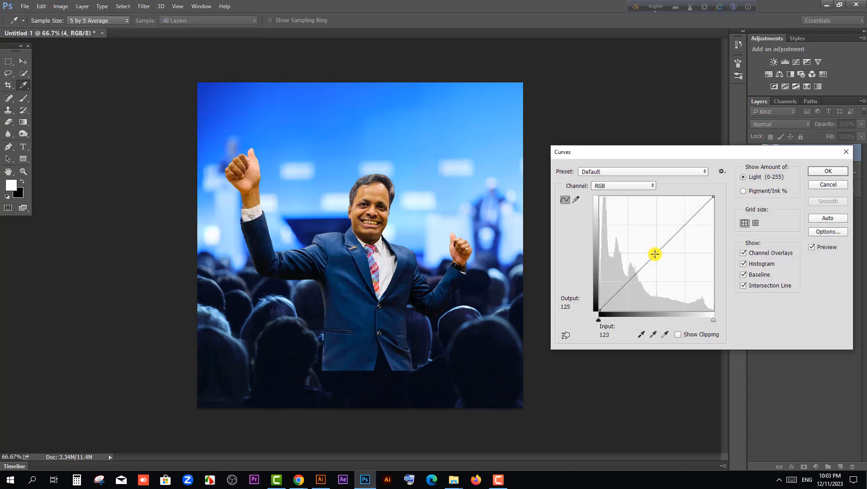
pyautogui.moveTo(652, 257); pyautogui.dragTo(652, 250)
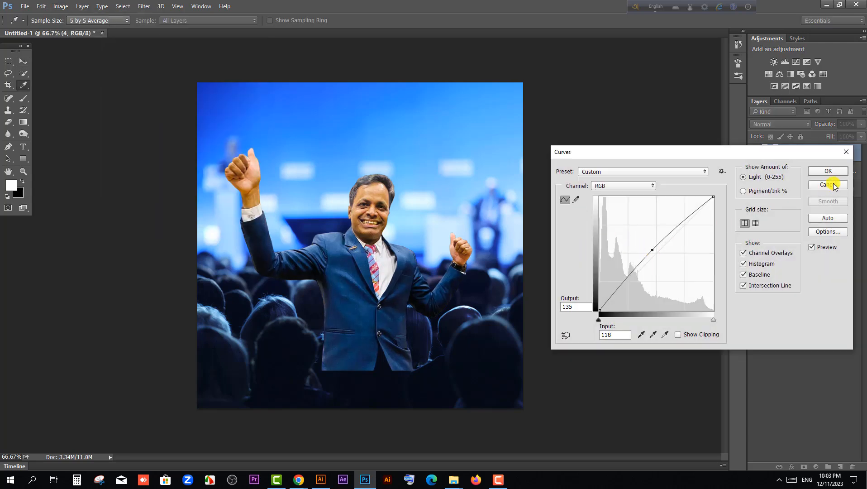
pyautogui.click(827, 170)
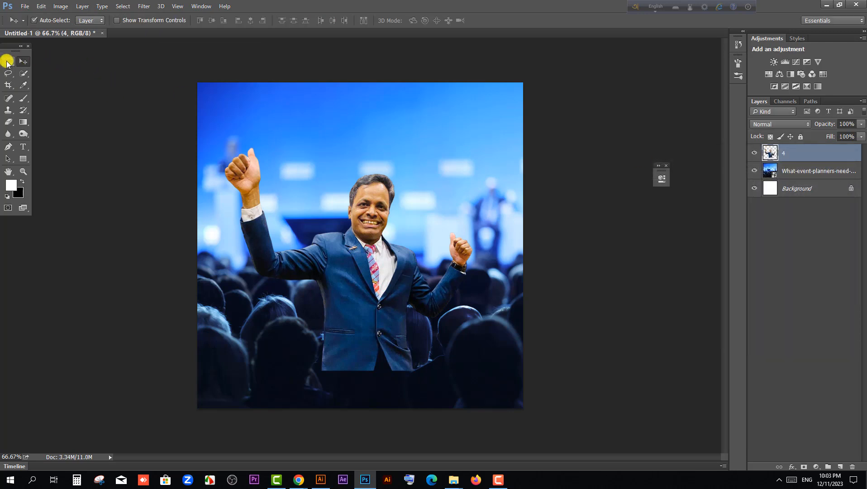
pyautogui.moveTo(364, 333); pyautogui.dragTo(360, 313)
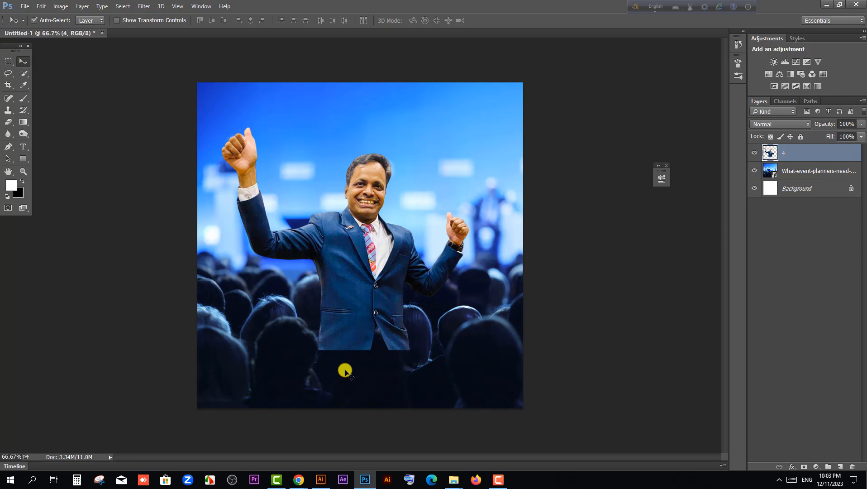
pyautogui.moveTo(352, 313); pyautogui.dragTo(352, 310)
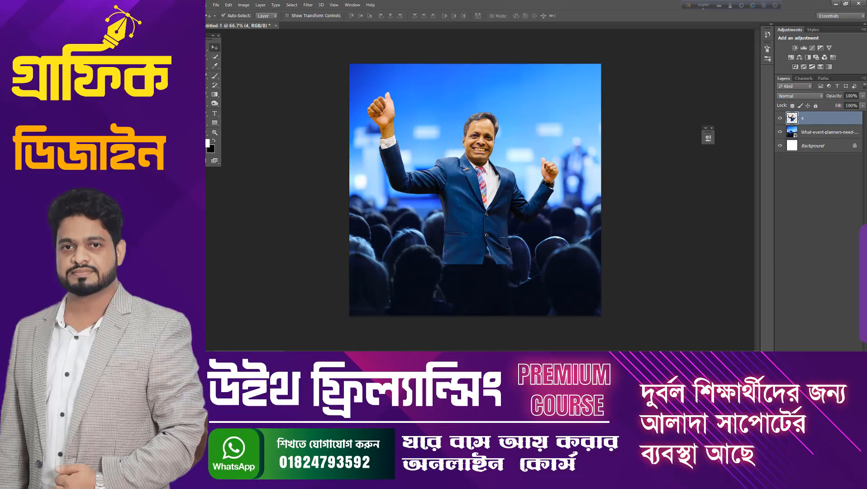
# Add a layer mask to the man's layer and set the Gradient tool to the Foreground to Background preset
pyautogui.click(809, 355)
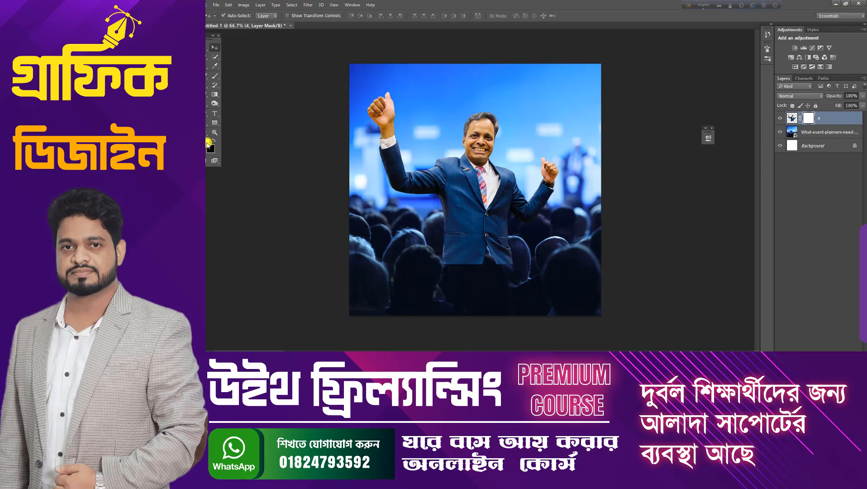
pyautogui.click(213, 96)
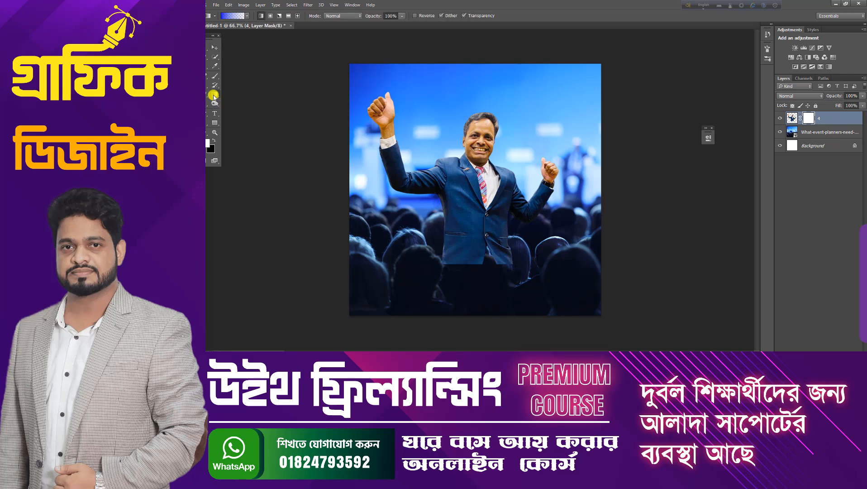
pyautogui.click(232, 16)
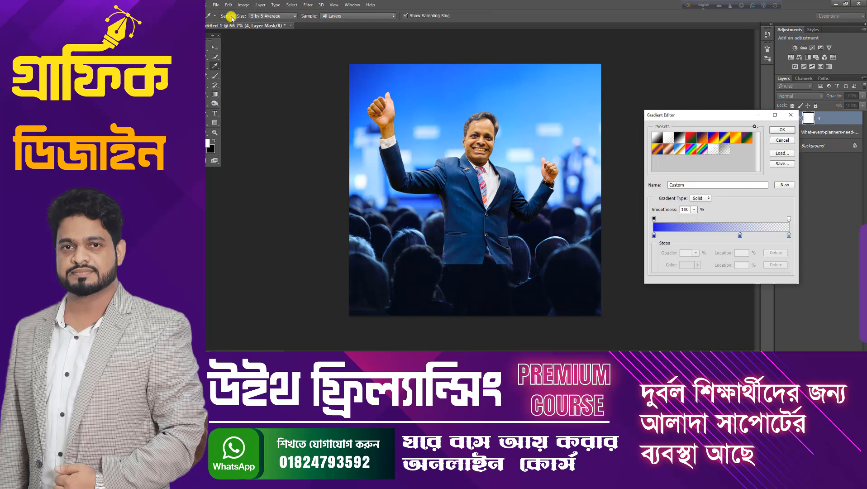
pyautogui.click(654, 138)
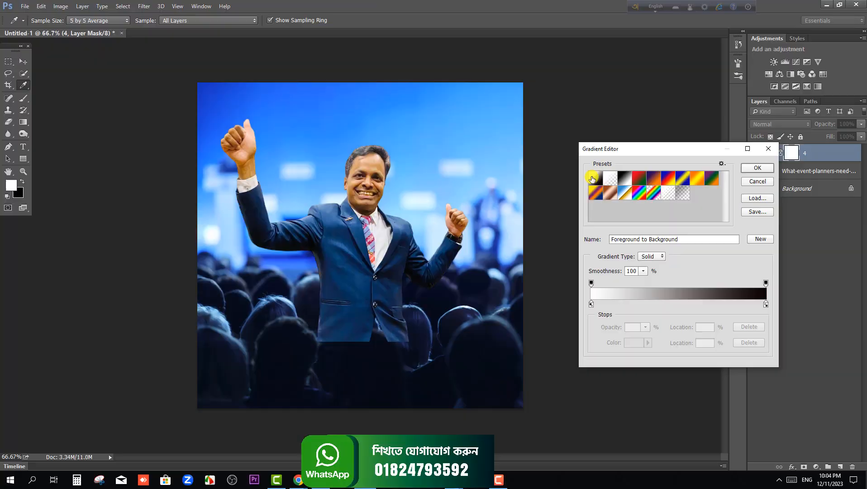
pyautogui.click(758, 167)
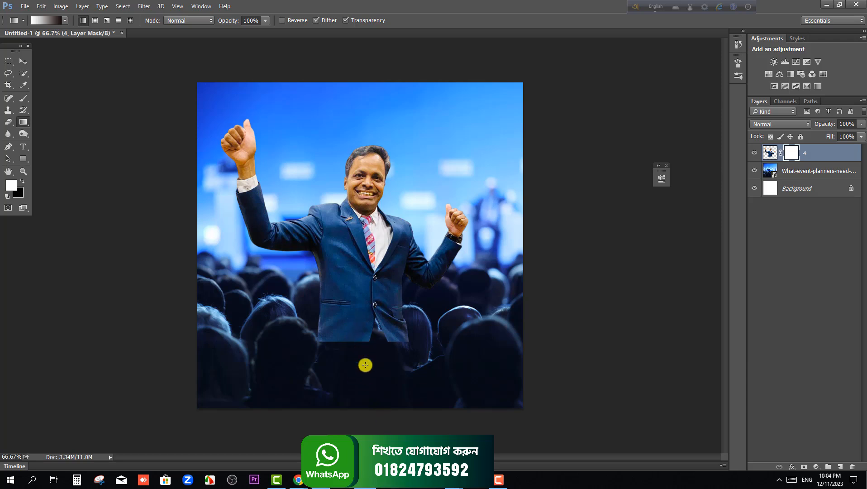
# Apply white-to-black linear gradients downward on the man's mask until his lower body blends into the audience heads
pyautogui.moveTo(357, 303); pyautogui.dragTo(358, 365)
pyautogui.moveTo(354, 311); pyautogui.dragTo(355, 368)
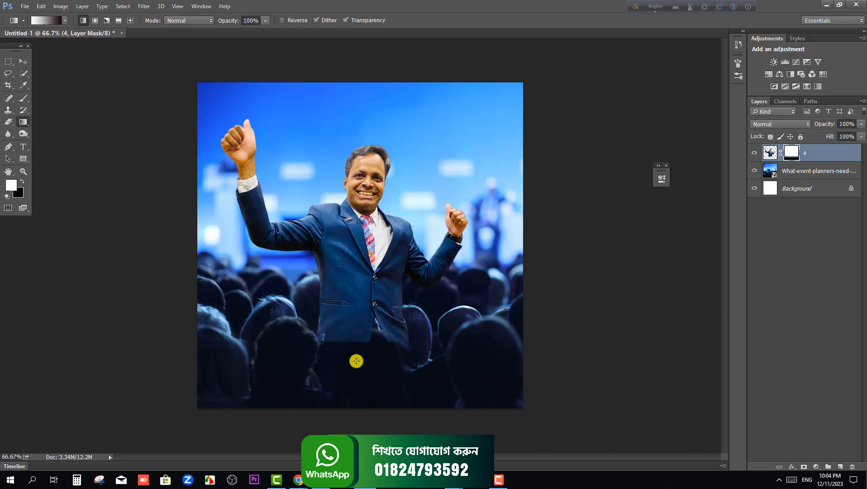
pyautogui.moveTo(358, 332); pyautogui.dragTo(361, 380)
pyautogui.moveTo(360, 297); pyautogui.dragTo(360, 394)
pyautogui.moveTo(357, 286); pyautogui.dragTo(361, 376)
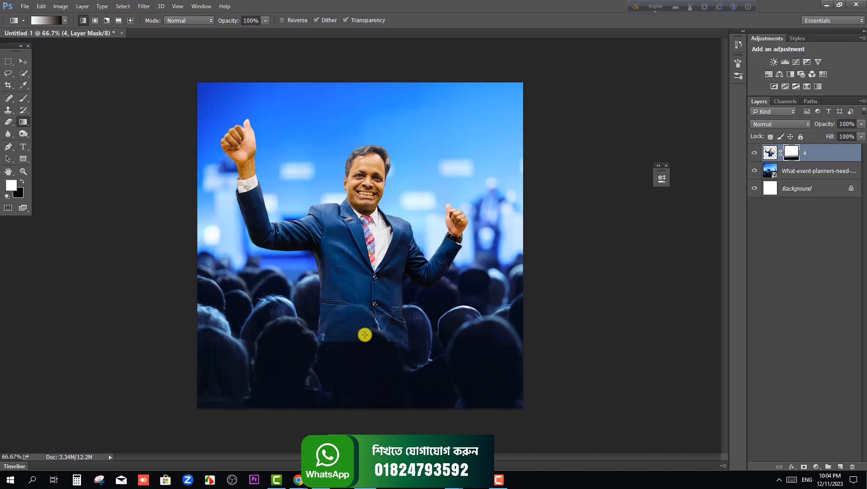
pyautogui.moveTo(346, 306); pyautogui.dragTo(351, 369)
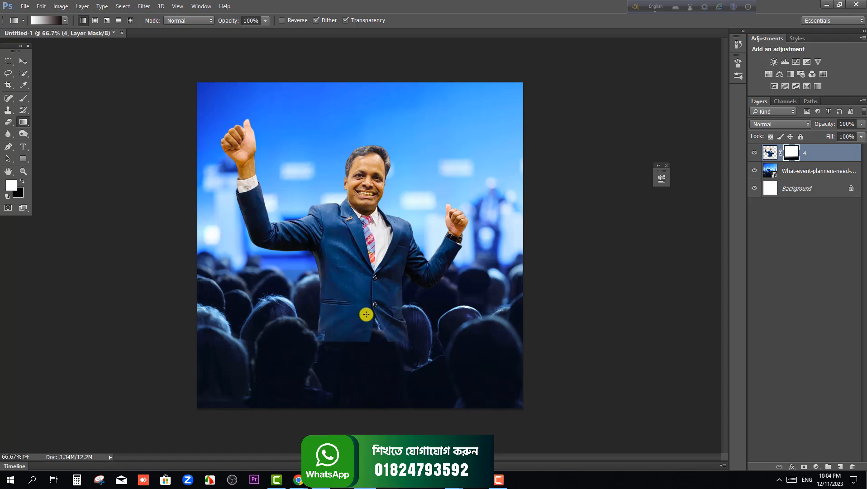
pyautogui.moveTo(360, 319); pyautogui.dragTo(358, 368)
pyautogui.moveTo(358, 308); pyautogui.dragTo(362, 406)
pyautogui.moveTo(364, 296); pyautogui.dragTo(364, 331)
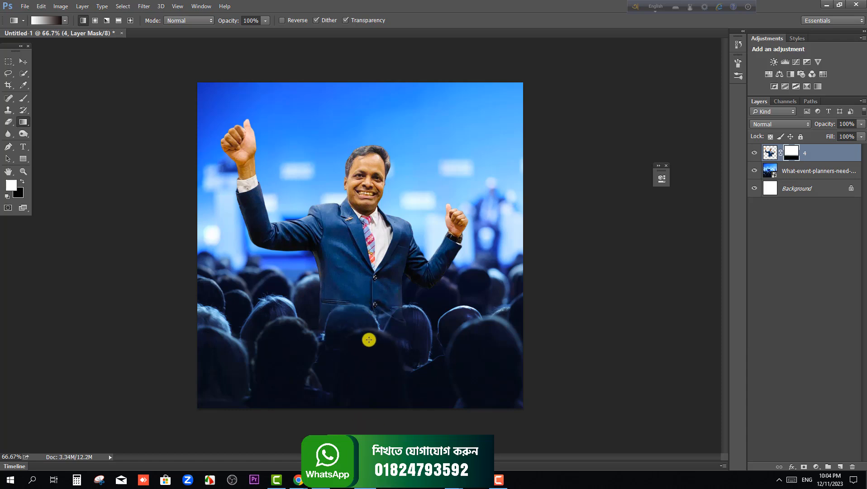
pyautogui.moveTo(360, 295); pyautogui.dragTo(362, 317)
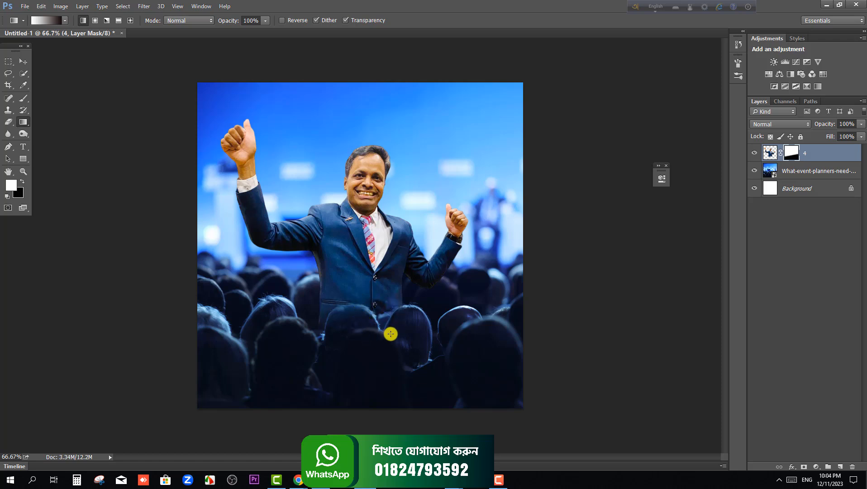
# Nudge the masked man slightly right with the Move tool
pyautogui.click(23, 62)
pyautogui.moveTo(334, 238); pyautogui.dragTo(336, 238)
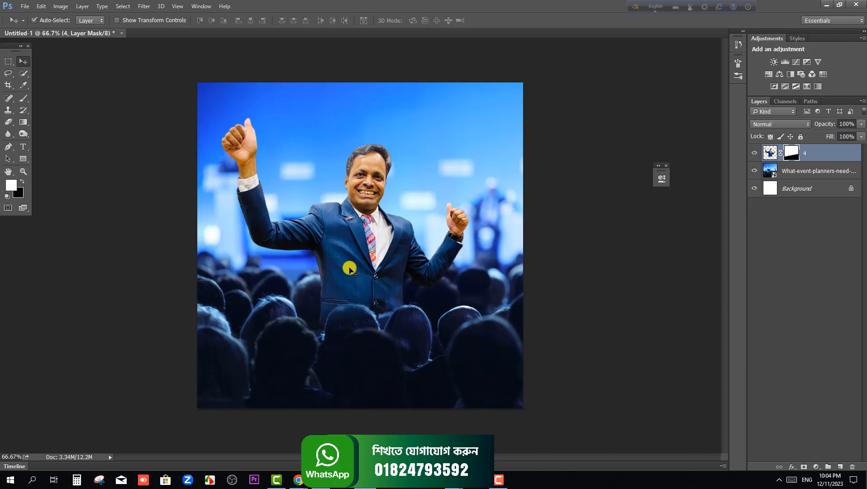
pyautogui.moveTo(347, 269); pyautogui.dragTo(351, 269)
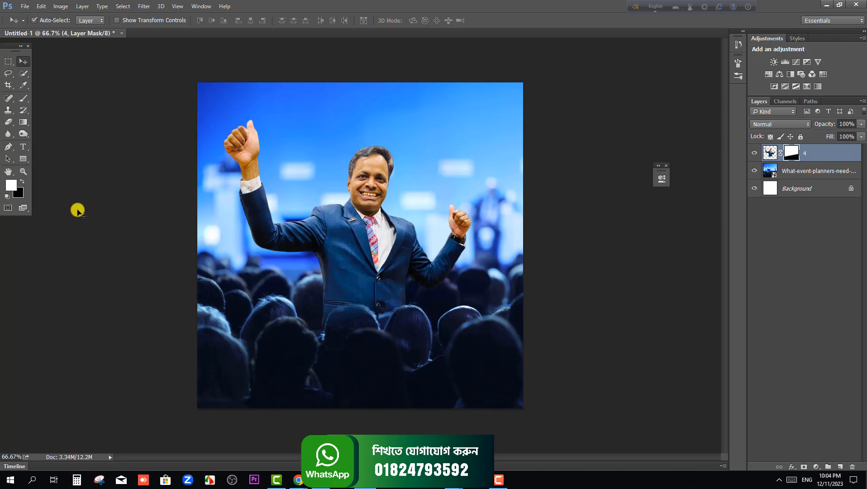
# Draw a rectangle of about 1162 × 1127 px covering the whole canvas and fill it with dark blue #081d59
pyautogui.click(23, 160)
pyautogui.click(68, 159)
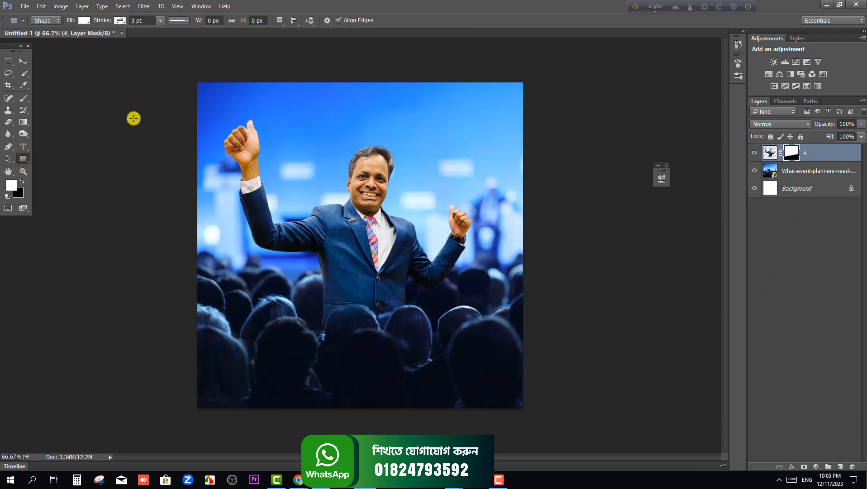
pyautogui.moveTo(181, 78); pyautogui.dragTo(531, 415)
pyautogui.click(775, 156)
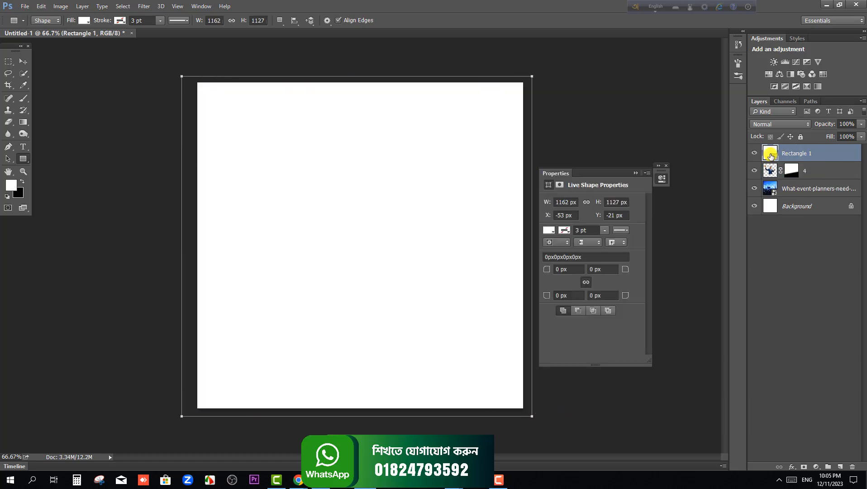
pyautogui.doubleClick(771, 156)
pyautogui.click(160, 219)
pyautogui.moveTo(140, 241); pyautogui.dragTo(139, 250)
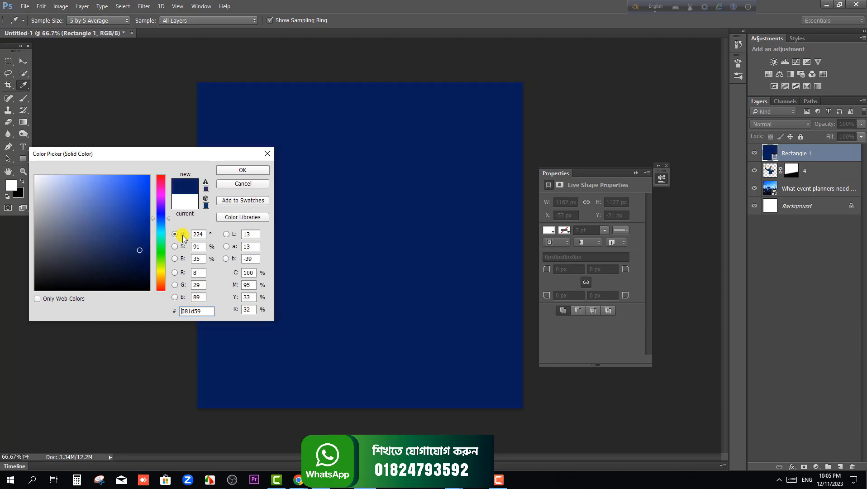
pyautogui.click(244, 171)
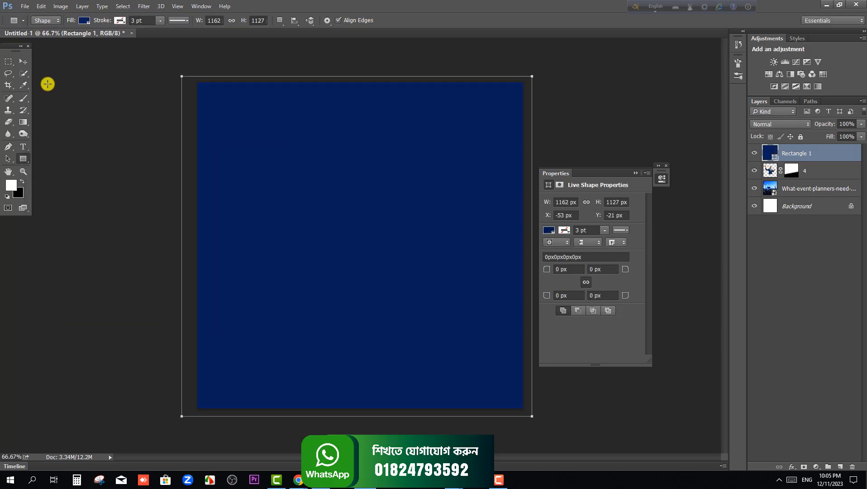
# Place the blue rectangle's layer between the man and the event photo, and reduce its opacity to 71%
pyautogui.click(27, 61)
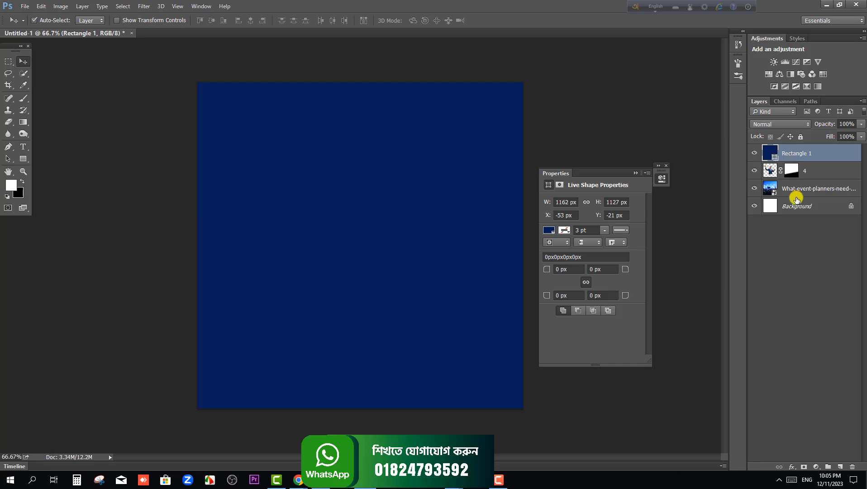
pyautogui.moveTo(797, 148); pyautogui.dragTo(791, 188)
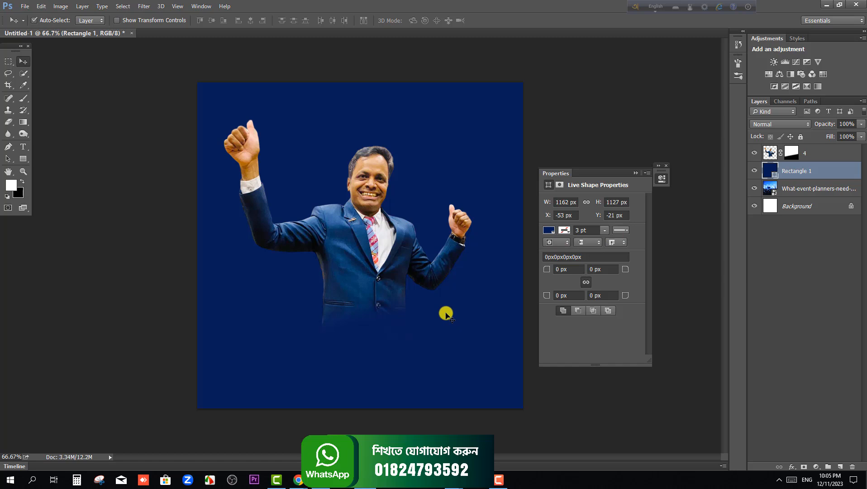
pyautogui.moveTo(861, 128)
pyautogui.mouseDown()
pyautogui.moveTo(836, 135)
pyautogui.moveTo(850, 136)
pyautogui.mouseUp()
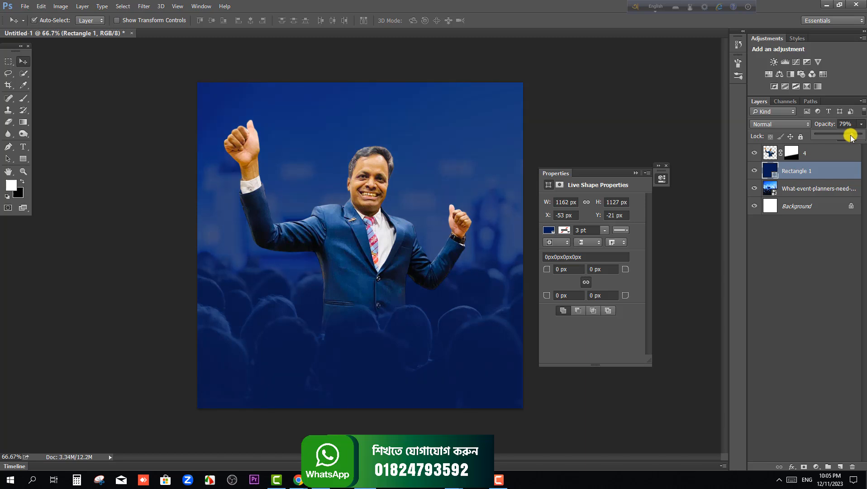
pyautogui.moveTo(850, 136); pyautogui.dragTo(847, 136)
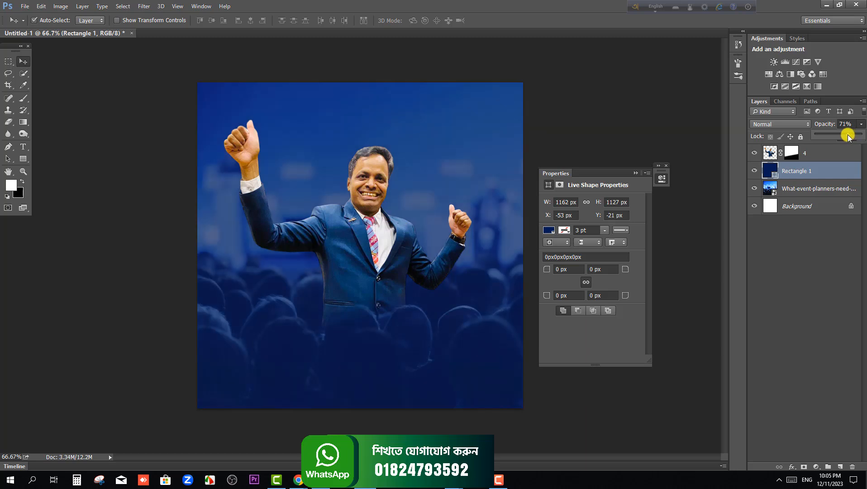
pyautogui.click(817, 236)
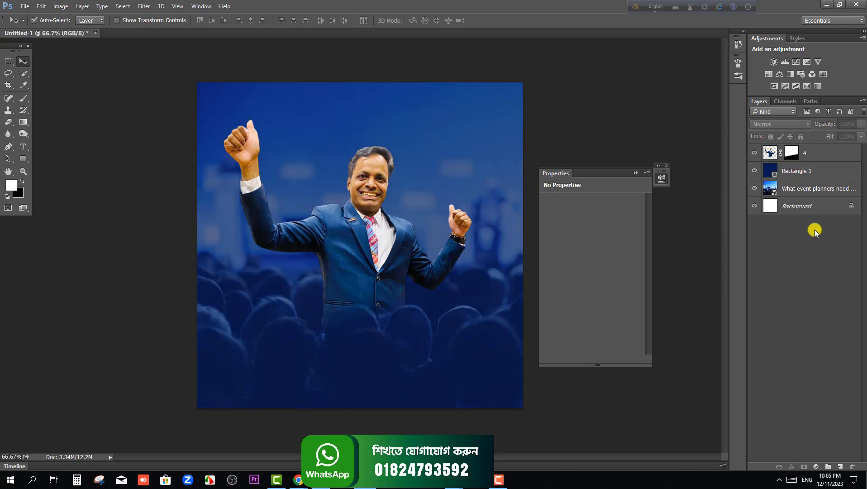
# Add a Drop Shadow layer style with its default settings to the man's layer
pyautogui.click(824, 155)
pyautogui.rightClick(824, 154)
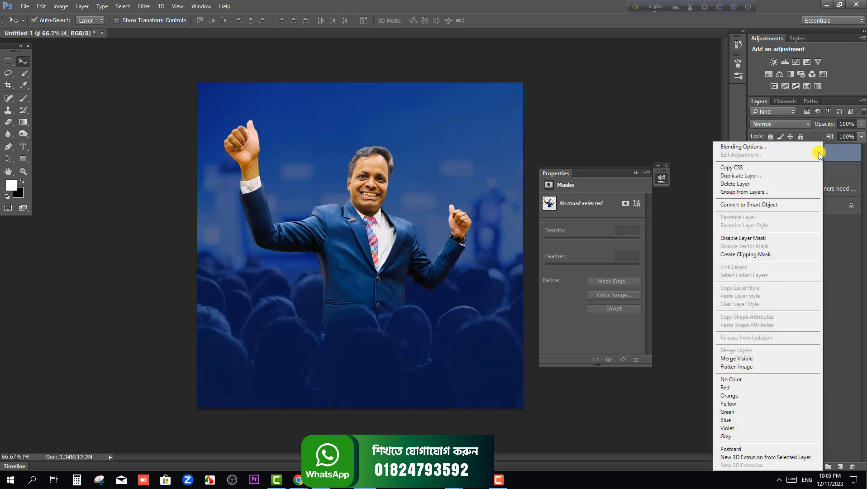
pyautogui.click(719, 147)
pyautogui.click(370, 334)
pyautogui.moveTo(477, 188); pyautogui.dragTo(649, 217)
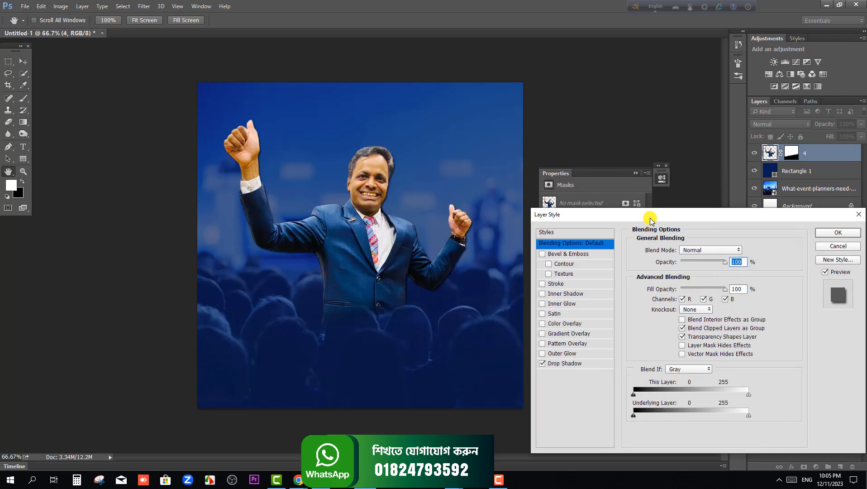
pyautogui.click(844, 235)
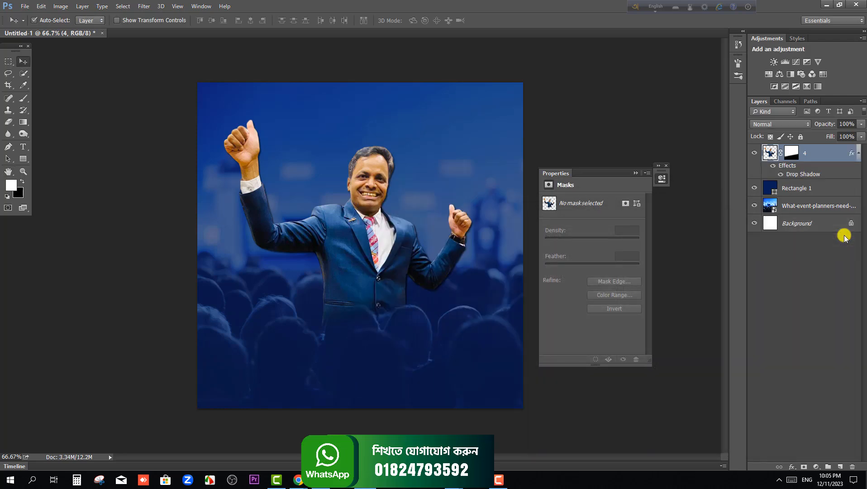
# Place LOGO.png in the canvas's upper-right area, scaled to about 2.7 × 2.9 in
pyautogui.click(827, 4)
pyautogui.moveTo(228, 129); pyautogui.dragTo(452, 120)
pyautogui.moveTo(368, 224); pyautogui.dragTo(471, 120)
pyautogui.moveTo(502, 90); pyautogui.dragTo(467, 125)
pyautogui.press('Return')
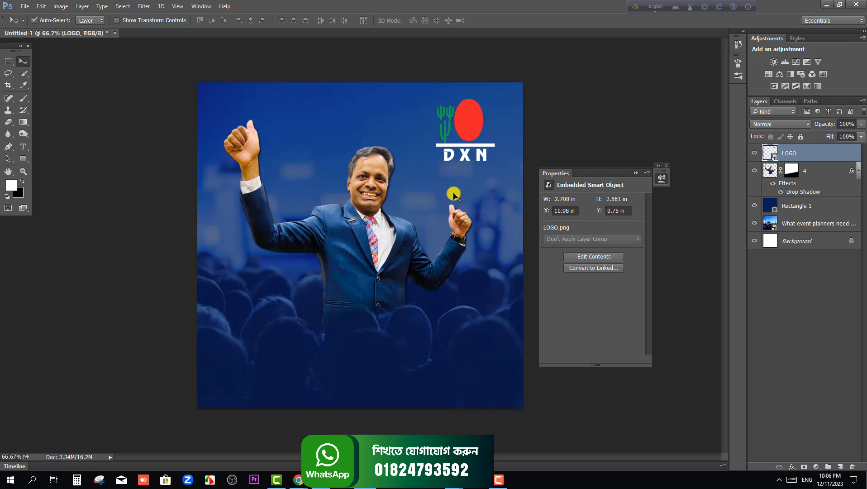
# Scale the masked man up to about 117% and shift him slightly upward
pyautogui.click(378, 236)
pyautogui.hotkey('ctrl', 't')
pyautogui.moveTo(472, 119); pyautogui.dragTo(493, 100)
pyautogui.moveTo(402, 222)
pyautogui.mouseDown()
pyautogui.moveTo(394, 203)
pyautogui.moveTo(403, 211)
pyautogui.mouseUp()
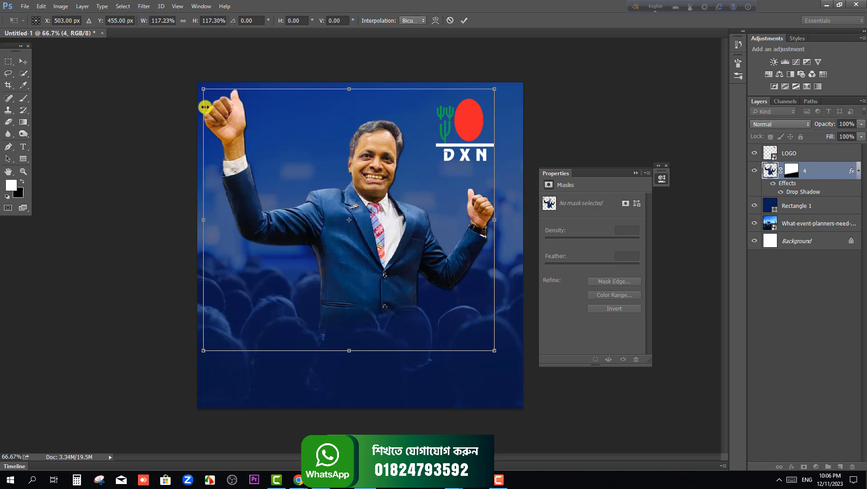
pyautogui.moveTo(382, 213)
pyautogui.mouseDown()
pyautogui.moveTo(389, 206)
pyautogui.moveTo(386, 216)
pyautogui.mouseUp()
pyautogui.press('Return')
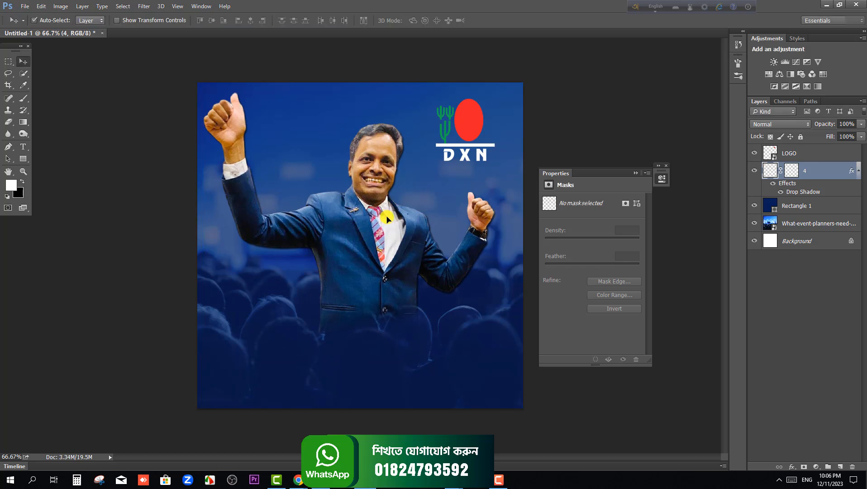
pyautogui.press('Up')
pyautogui.press('Up')
pyautogui.press('Up')
pyautogui.press('Up')
pyautogui.press('Up')
pyautogui.press('Up')
pyautogui.press('Up')
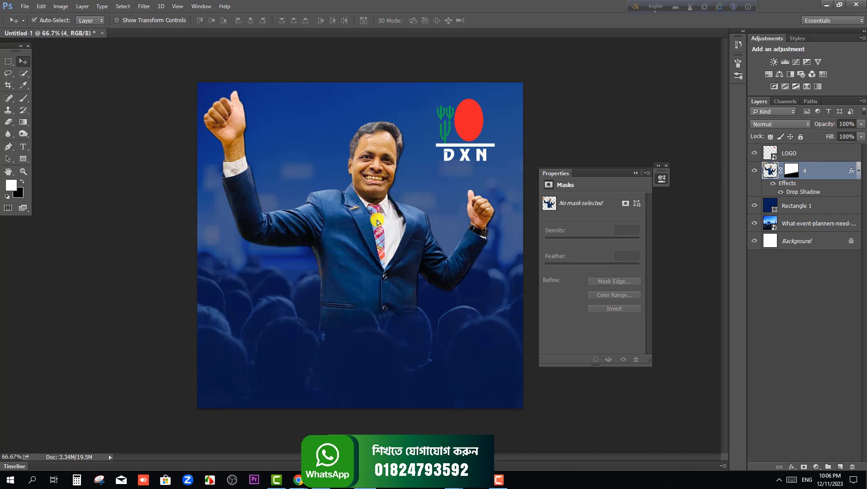
# Add the white text QATAR VISIT over the man's lower body in HighlandGothicFLF Bold at 167 pt
pyautogui.click(23, 147)
pyautogui.click(287, 346)
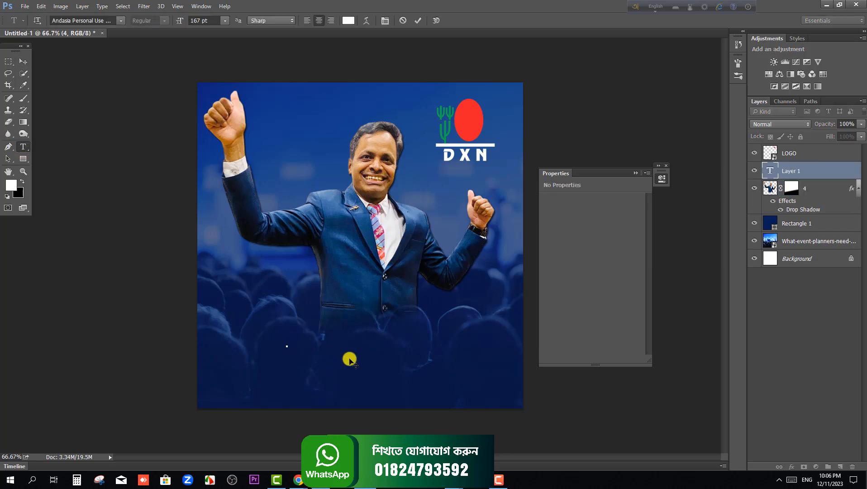
pyautogui.click(80, 21)
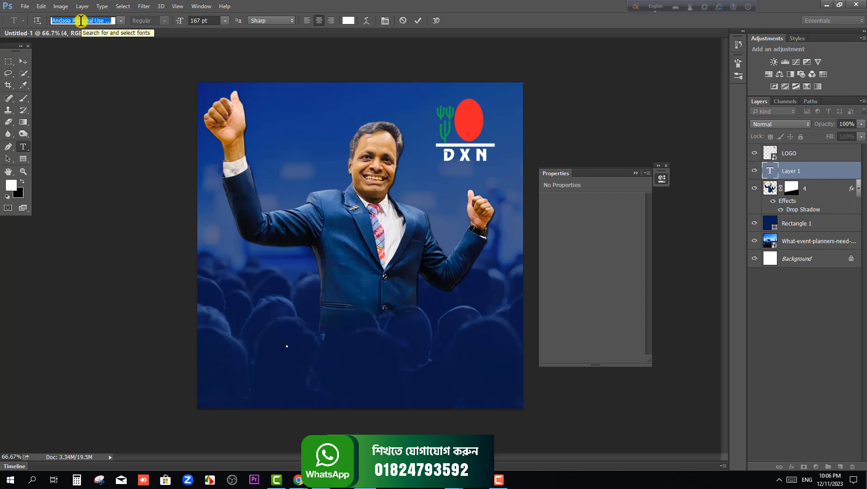
pyautogui.write('H')
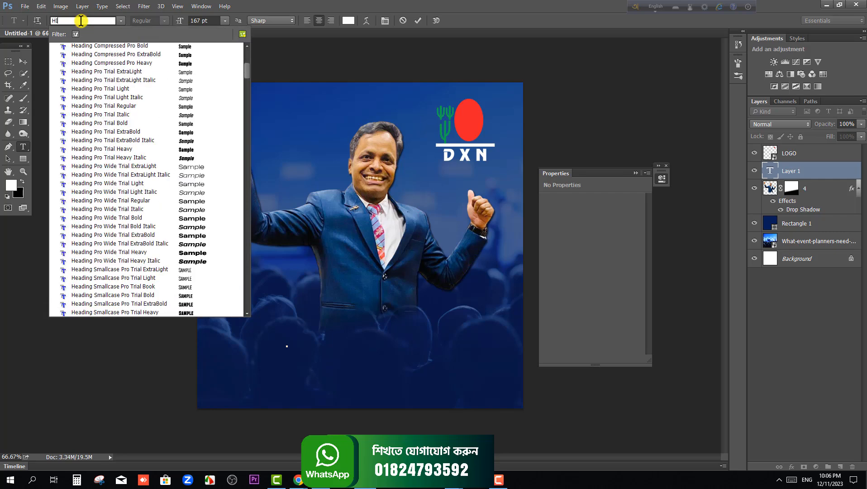
pyautogui.write('IG')
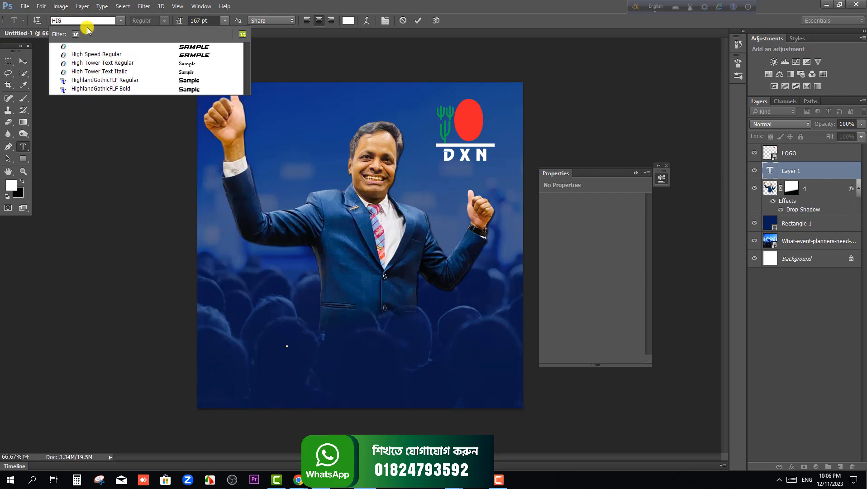
pyautogui.click(116, 88)
pyautogui.click(287, 347)
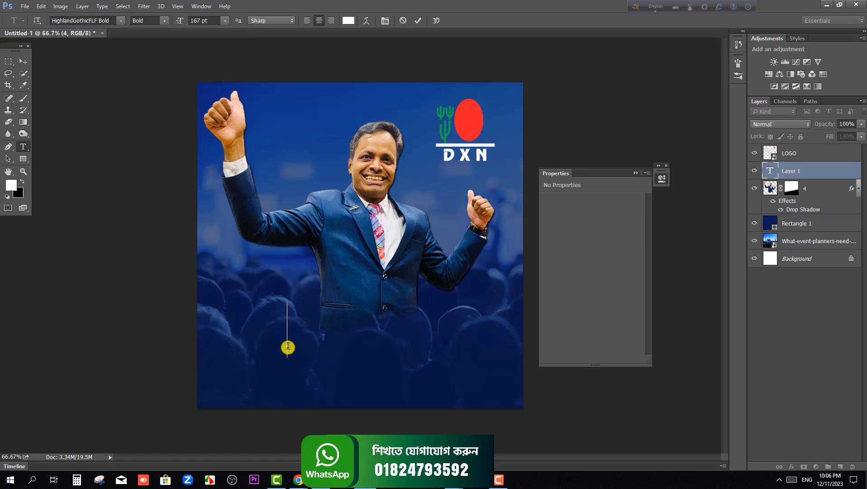
pyautogui.write('QATAR')
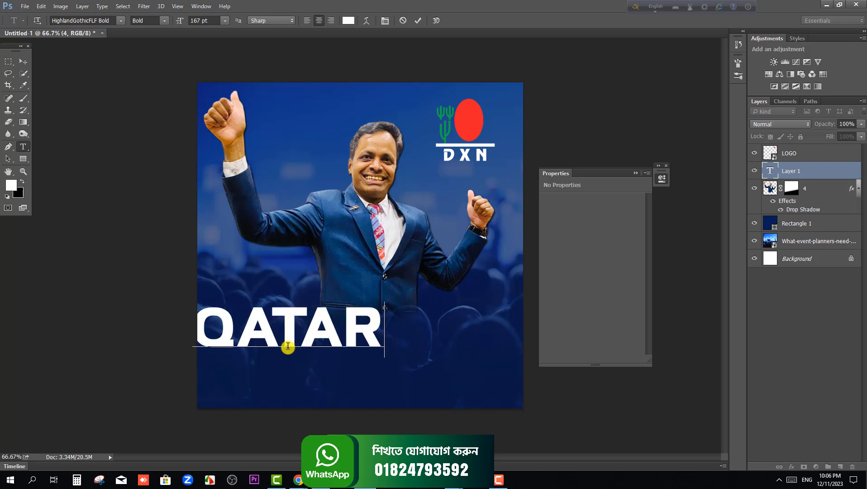
pyautogui.write(' VISIT')
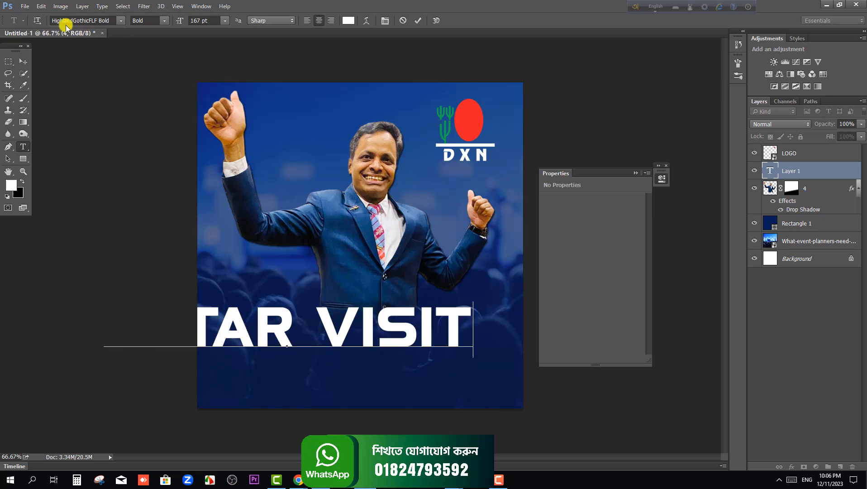
pyautogui.click(19, 63)
# Scale the QATAR VISIT text to about 70% and position it across the man's waist, within the canvas
pyautogui.moveTo(401, 330); pyautogui.dragTo(465, 318)
pyautogui.hotkey('ctrl', 't')
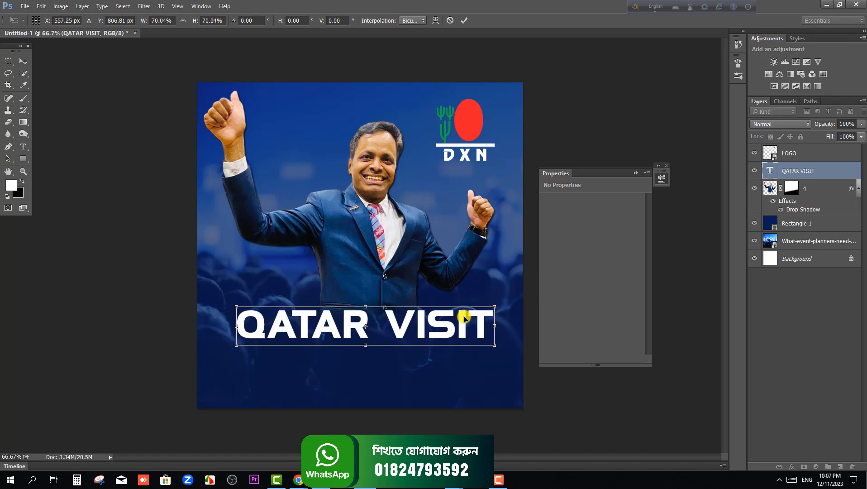
pyautogui.press('Return')
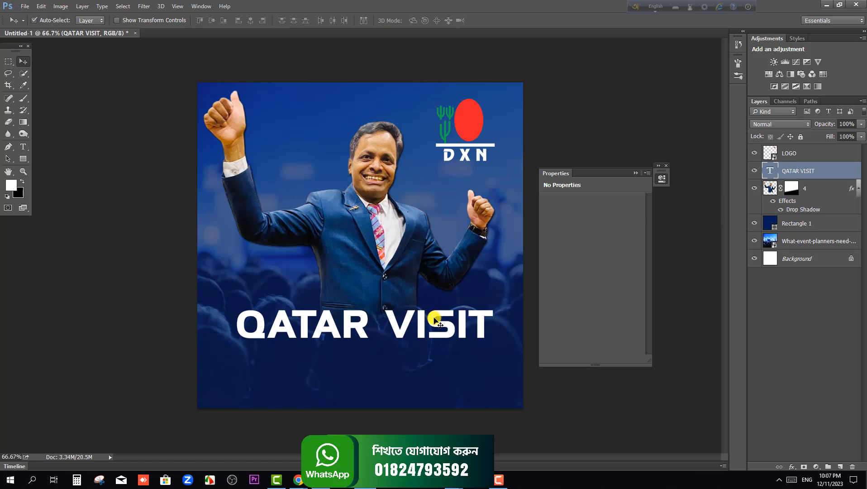
# Duplicate the QATAR VISIT text about 1.58 in straight below the original
pyautogui.keyDown('alt'); pyautogui.moveTo(435, 319); pyautogui.dragTo(436, 353); pyautogui.keyUp('alt')
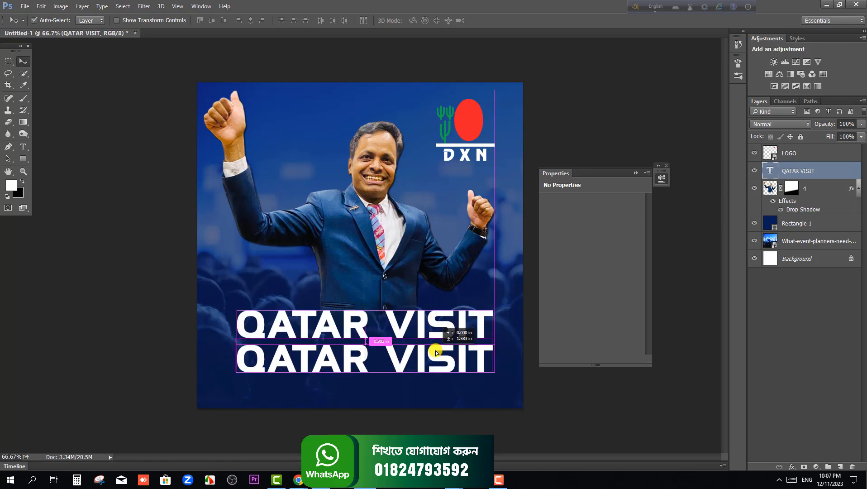
pyautogui.click(441, 326)
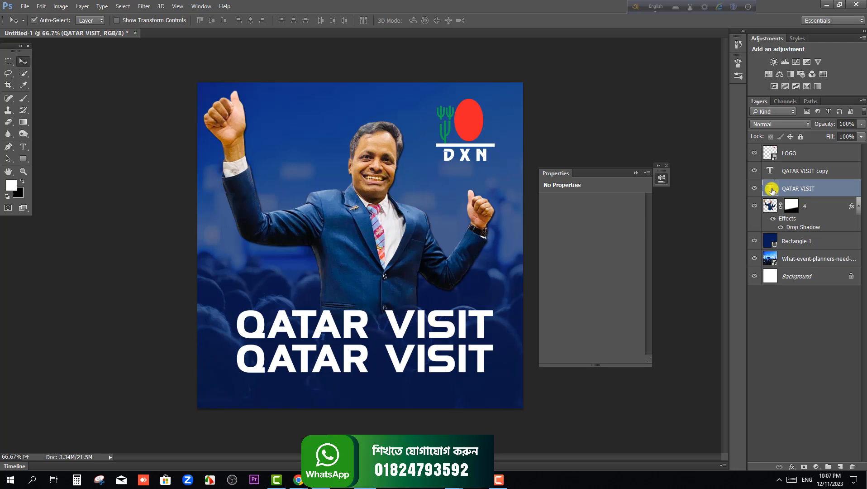
pyautogui.click(791, 171)
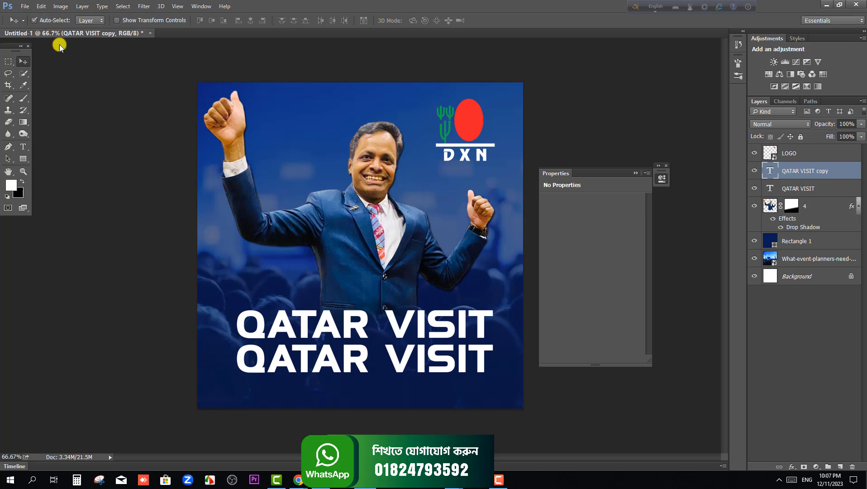
# Recolor the upper QATAR VISIT text dark brown
pyautogui.click(400, 329)
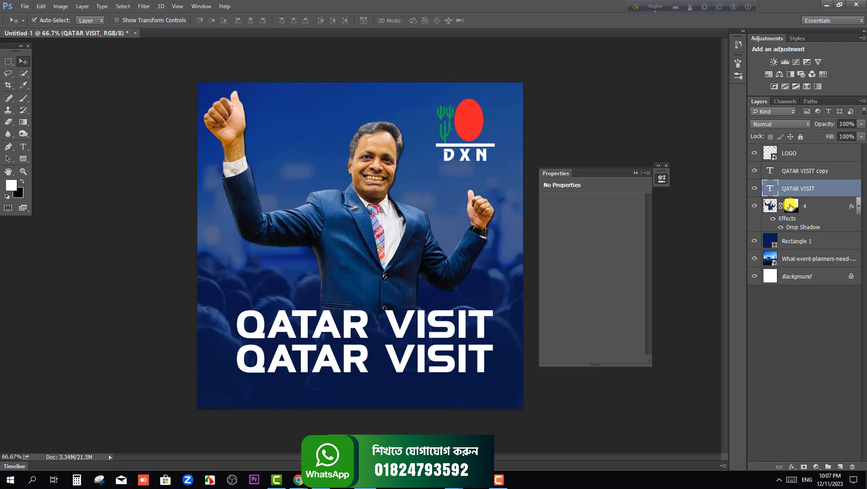
pyautogui.doubleClick(770, 188)
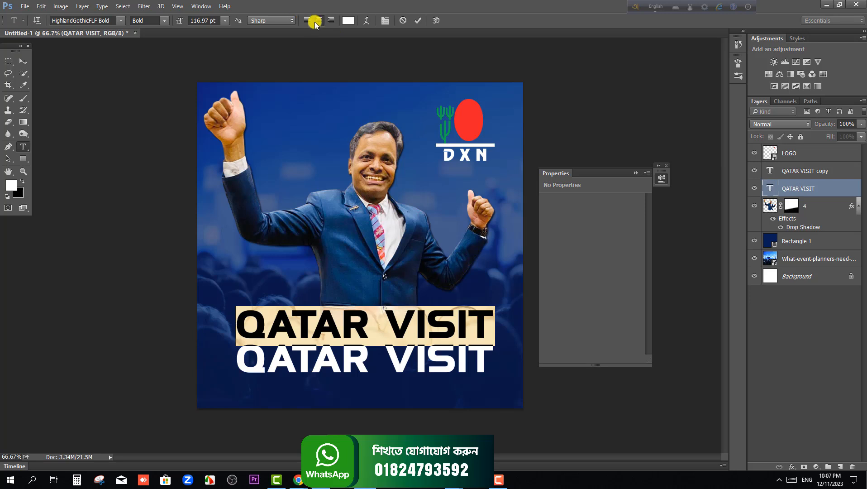
pyautogui.click(348, 21)
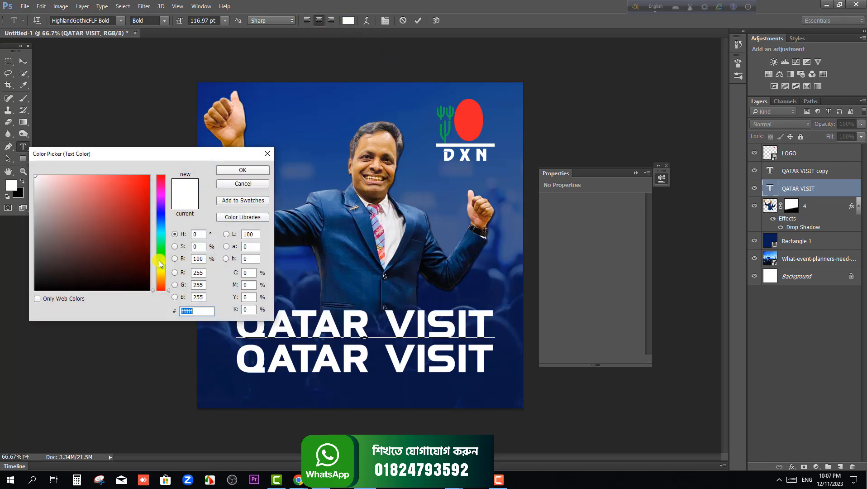
pyautogui.moveTo(160, 280); pyautogui.dragTo(160, 283)
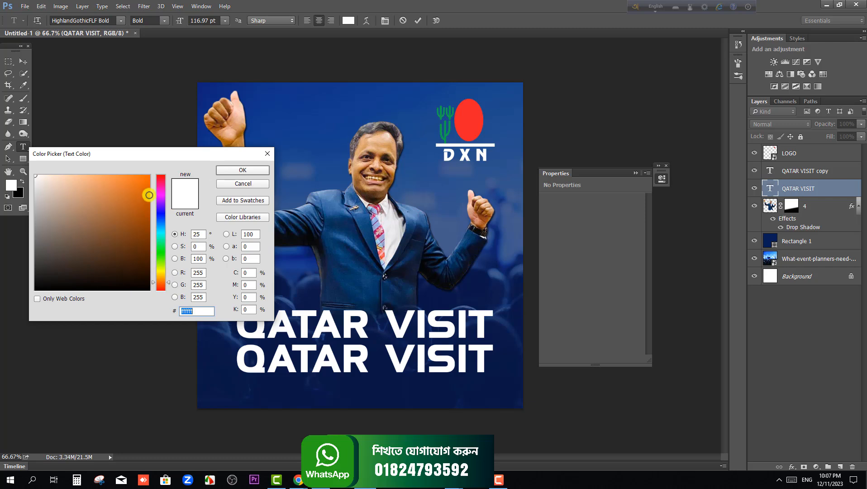
pyautogui.moveTo(147, 177)
pyautogui.mouseDown()
pyautogui.moveTo(145, 258)
pyautogui.moveTo(145, 247)
pyautogui.mouseUp()
pyautogui.click(196, 235)
pyautogui.click(243, 170)
pyautogui.click(24, 61)
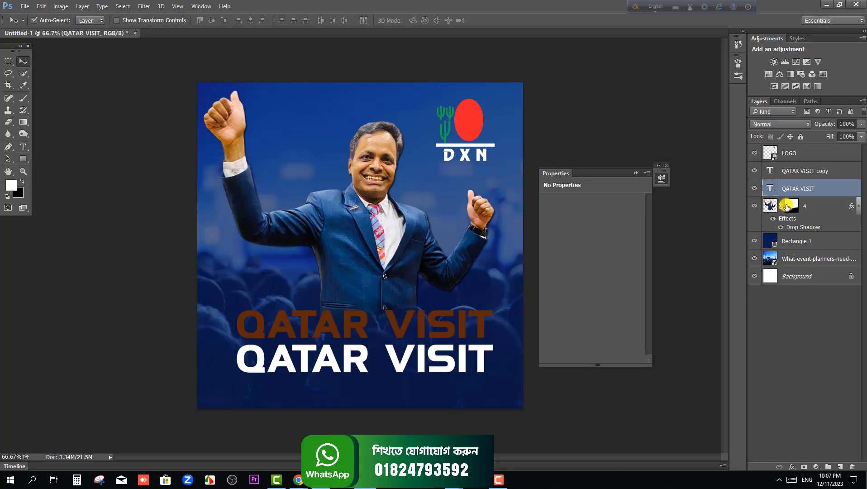
# Recolor the lower QATAR VISIT copy golden yellow #f1b411
pyautogui.doubleClick(771, 169)
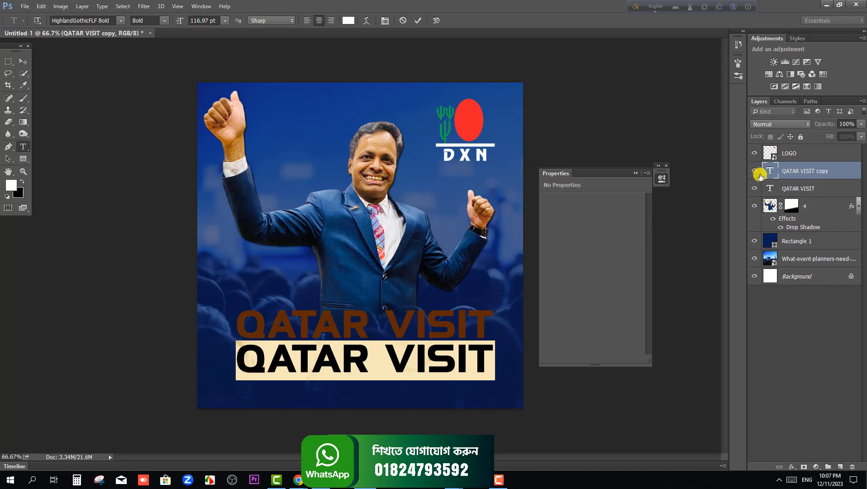
pyautogui.doubleClick(769, 168)
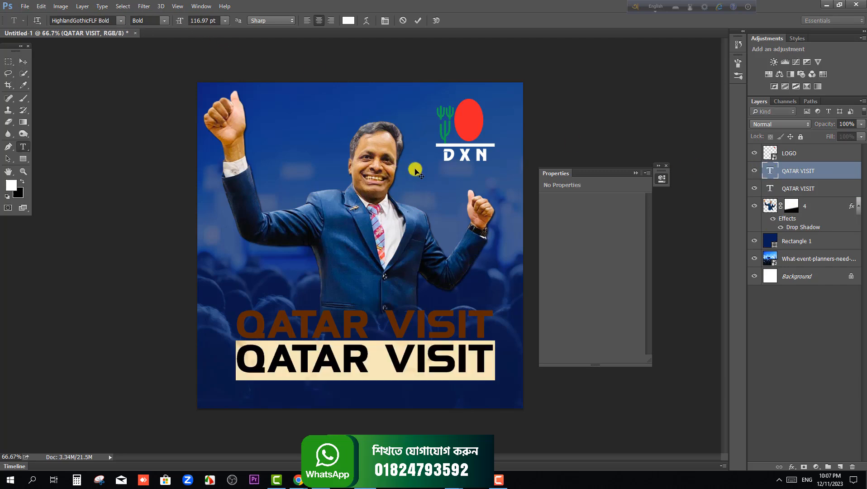
pyautogui.click(348, 21)
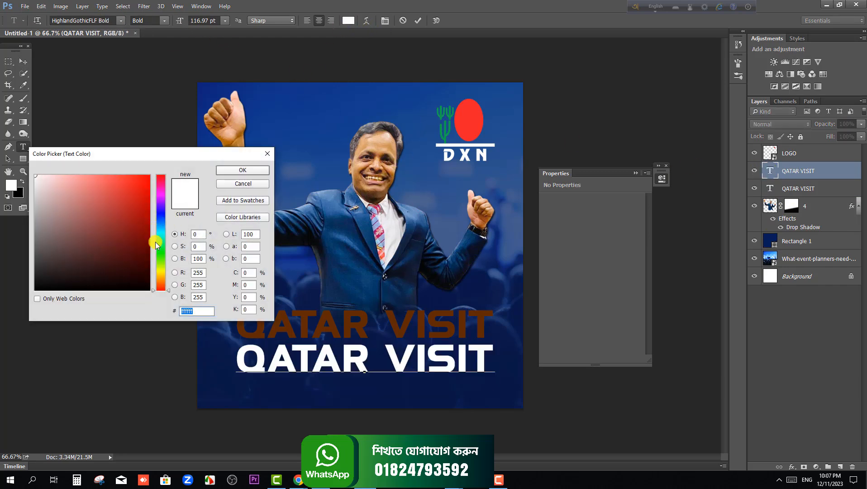
pyautogui.click(162, 279)
pyautogui.click(141, 181)
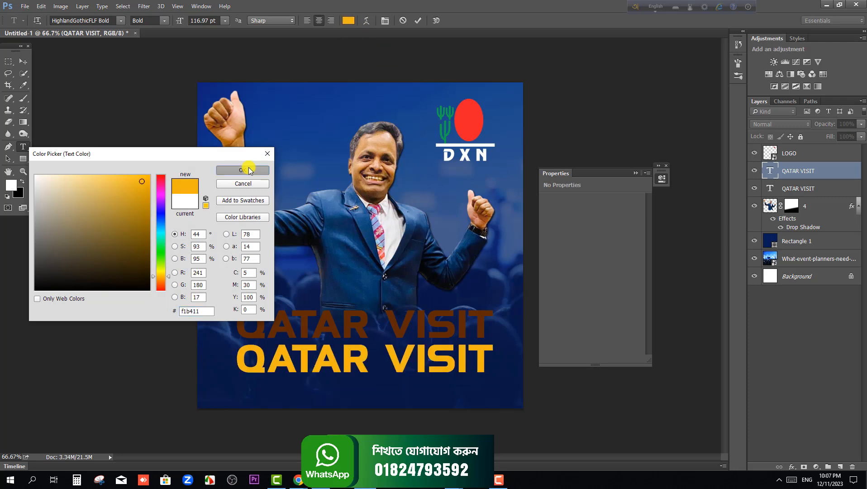
pyautogui.click(243, 169)
pyautogui.click(23, 61)
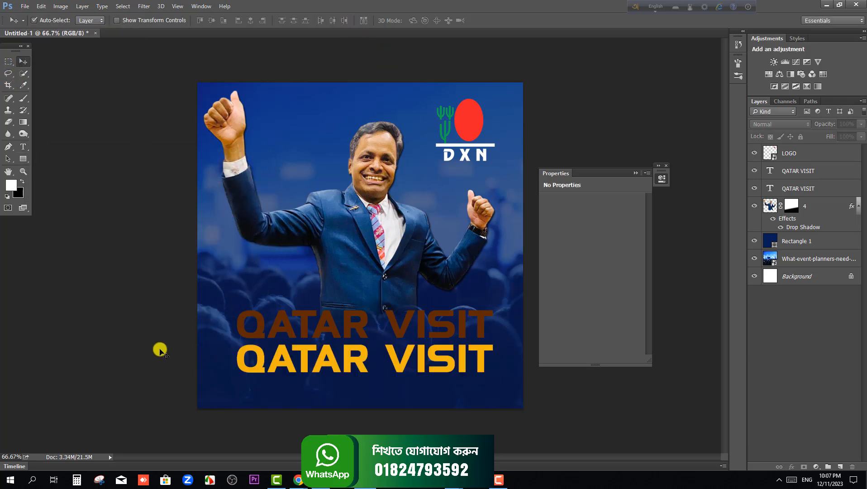
# Move the yellow QATAR VISIT text over the brown one with a slight sideways offset for a layered shadow look
pyautogui.scroll(1, 218, 365)
pyautogui.moveTo(241, 383); pyautogui.dragTo(249, 343)
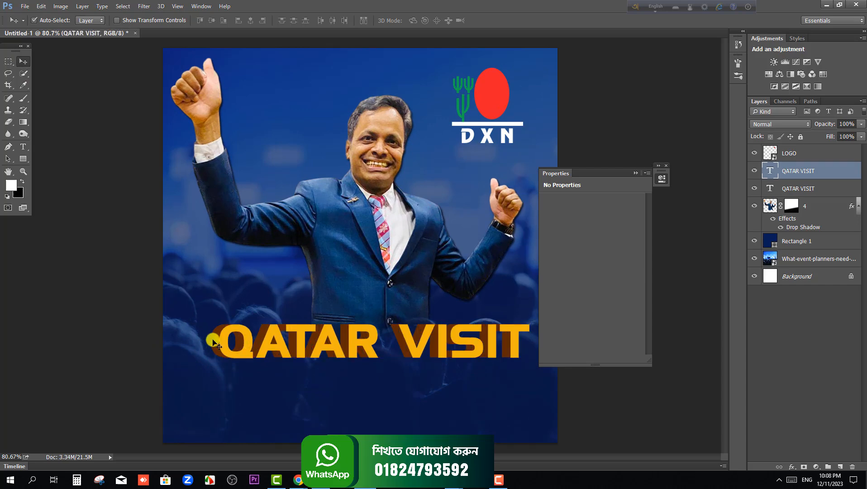
pyautogui.scroll(3, 233, 353)
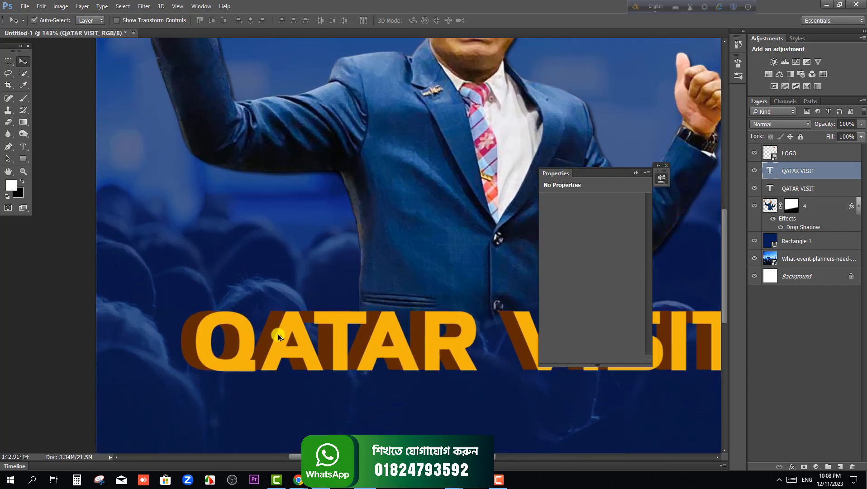
pyautogui.scroll(-1, 278, 336)
pyautogui.scroll(2, 278, 342)
pyautogui.moveTo(304, 336); pyautogui.dragTo(298, 340)
pyautogui.scroll(-5, 280, 358)
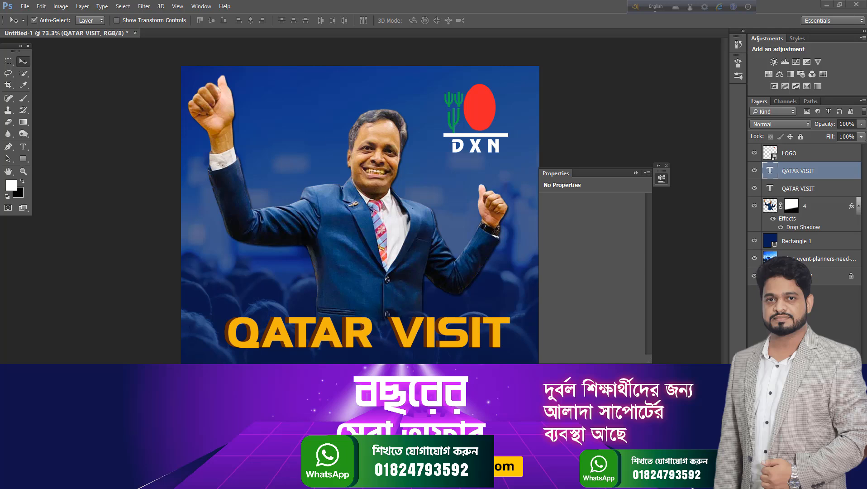
# Switch to Chrome, open onlinelivecourse.com and view its list of online courses
pyautogui.moveTo(606, 43); pyautogui.dragTo(561, 40)
pyautogui.click(739, 40)
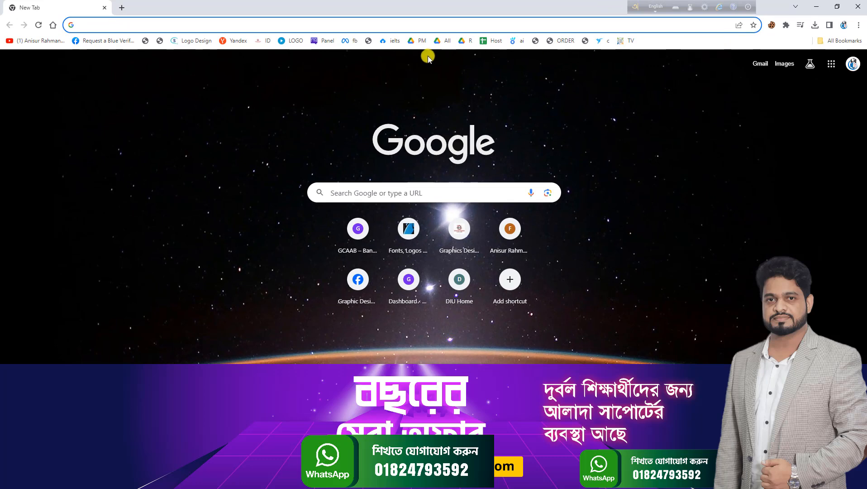
pyautogui.write('ourse.com')
pyautogui.click(168, 44)
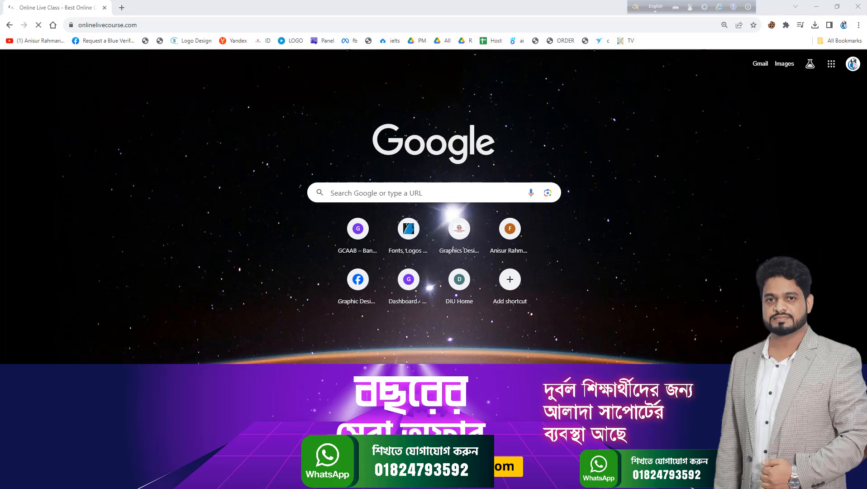
pyautogui.scroll(-8, 469, 270)
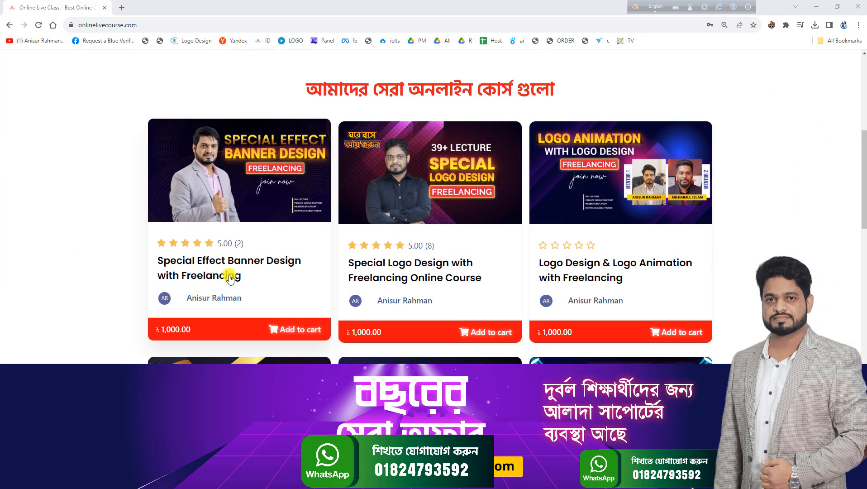
# Look through the course cards on the onlinelivecourse.com page, including banner, logo, typography and T-shirt design courses, and return to Photoshop
pyautogui.scroll(-3, 742, 319)
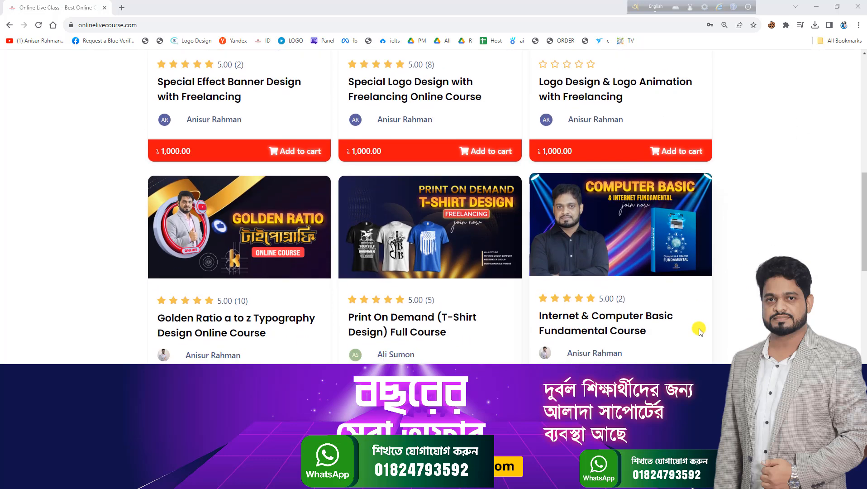
pyautogui.scroll(2, 712, 296)
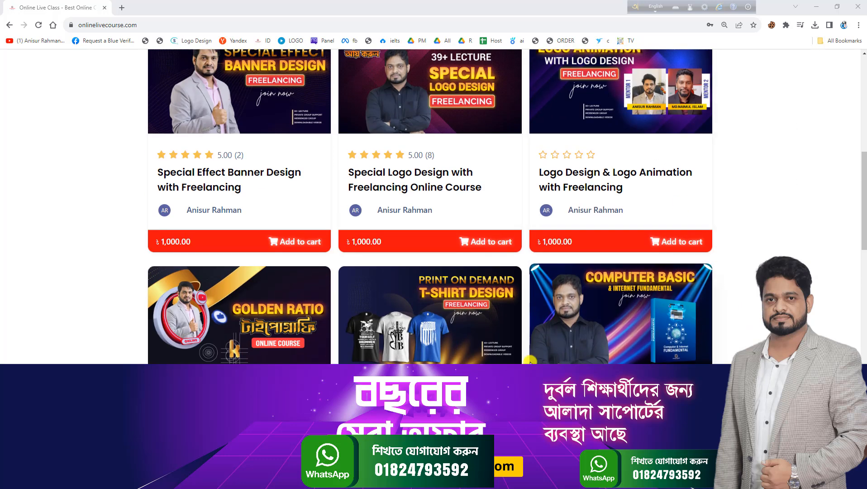
pyautogui.scroll(1, 530, 362)
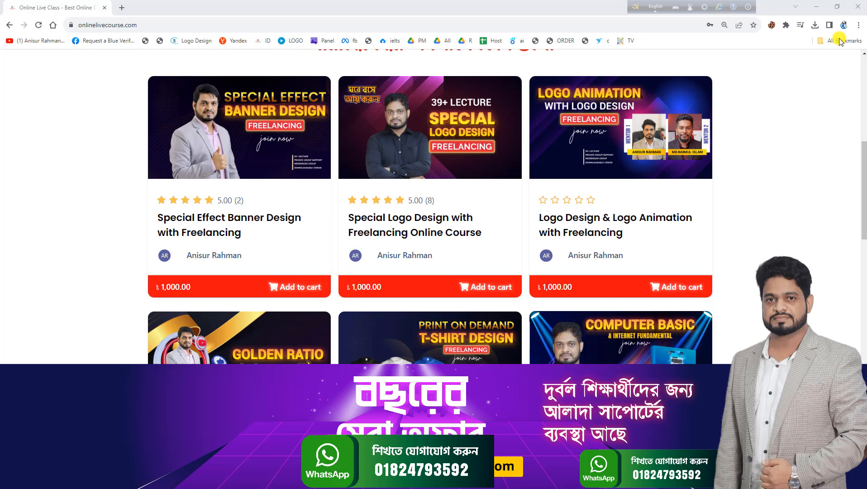
pyautogui.scroll(3, 582, 283)
pyautogui.scroll(-1, 320, 284)
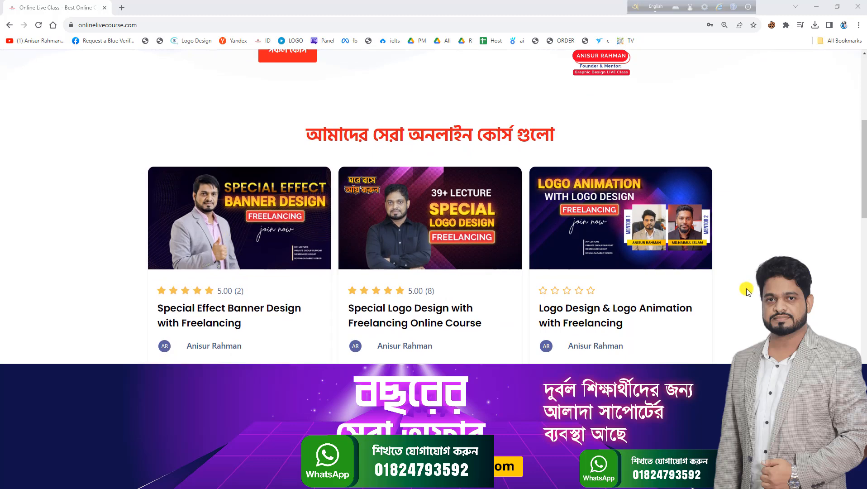
pyautogui.scroll(-2, 270, 259)
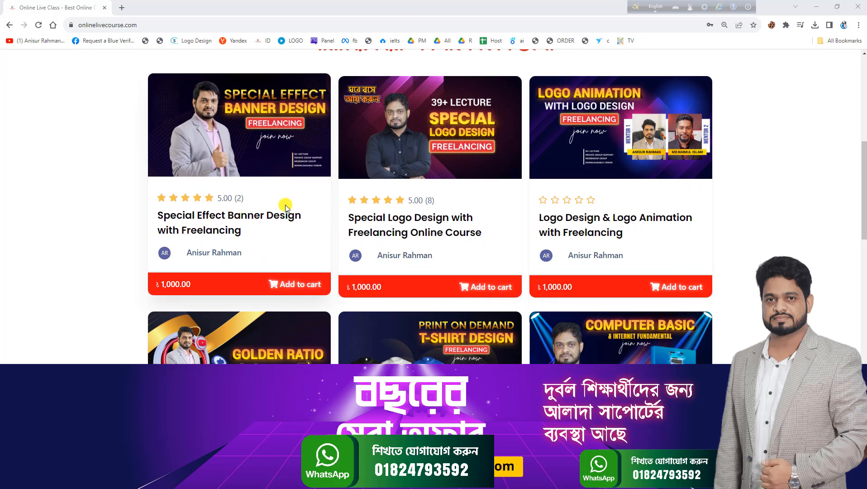
pyautogui.scroll(1, 603, 253)
pyautogui.scroll(-2, 603, 254)
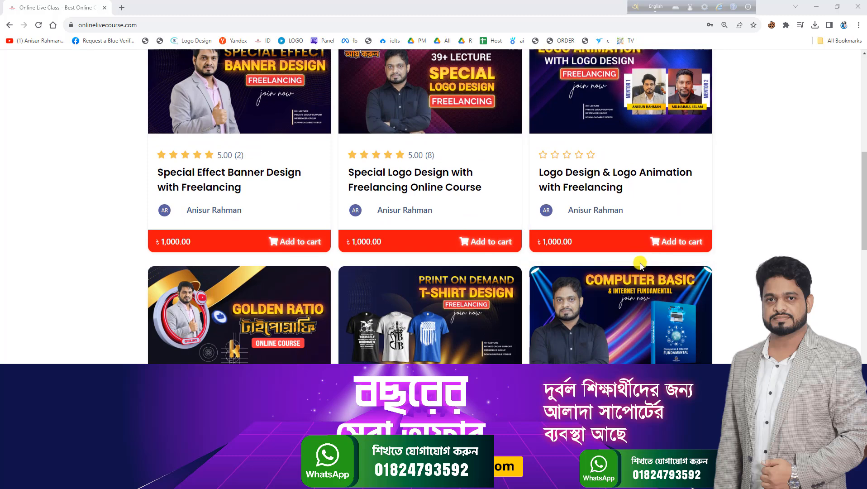
pyautogui.scroll(1, 659, 289)
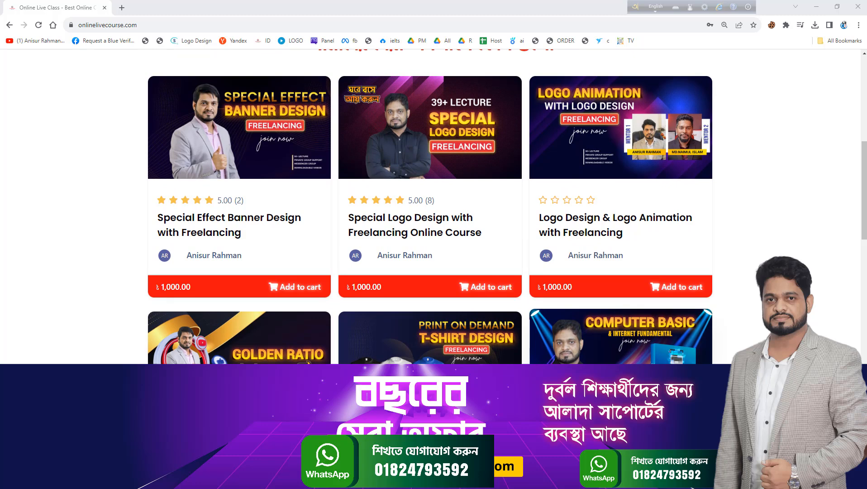
pyautogui.click(817, 6)
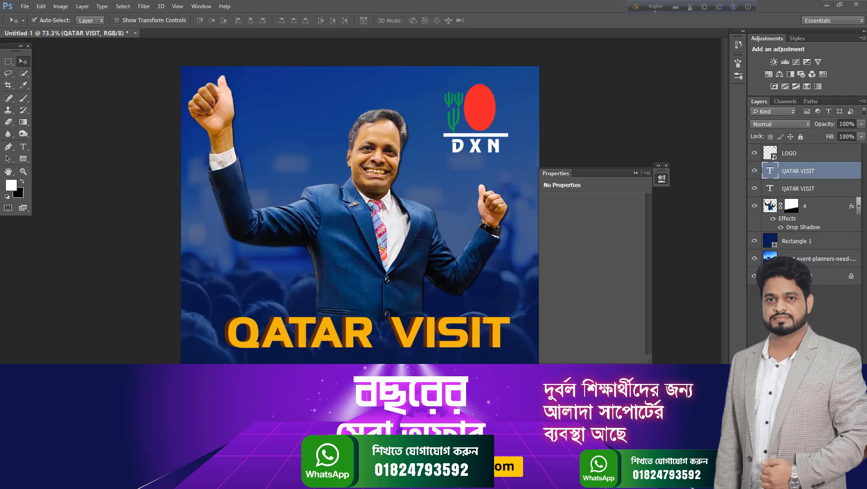
# Switch to Chrome and search Google for "golden texture"
pyautogui.click(300, 480)
pyautogui.click(560, 83)
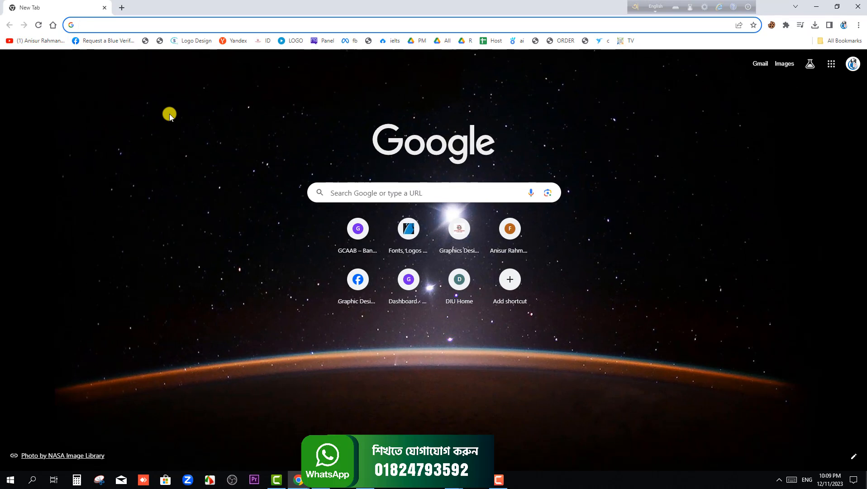
pyautogui.write('GOLden texture')
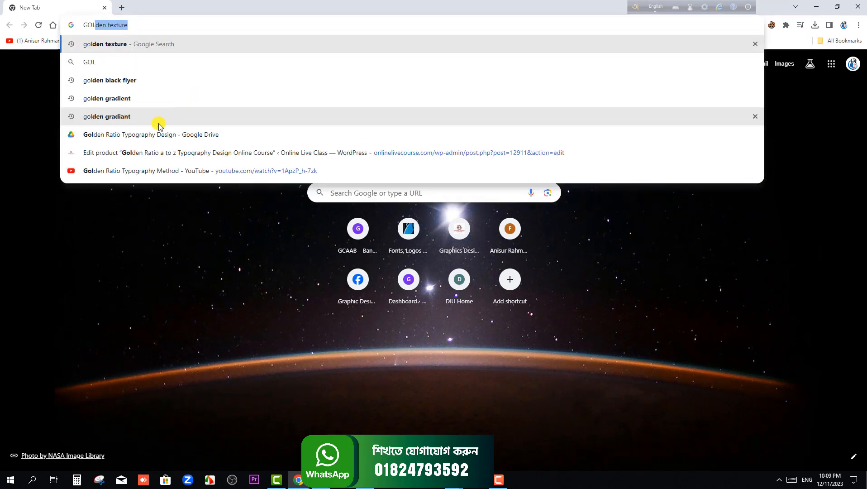
pyautogui.click(152, 44)
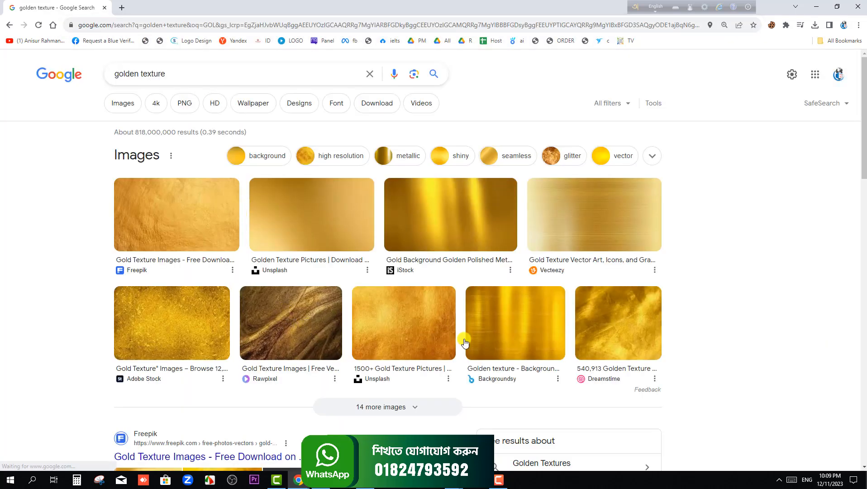
# Browse the golden texture image results, open the Pxfuel Gold Foil HD wallpaper and copy the image
pyautogui.click(621, 325)
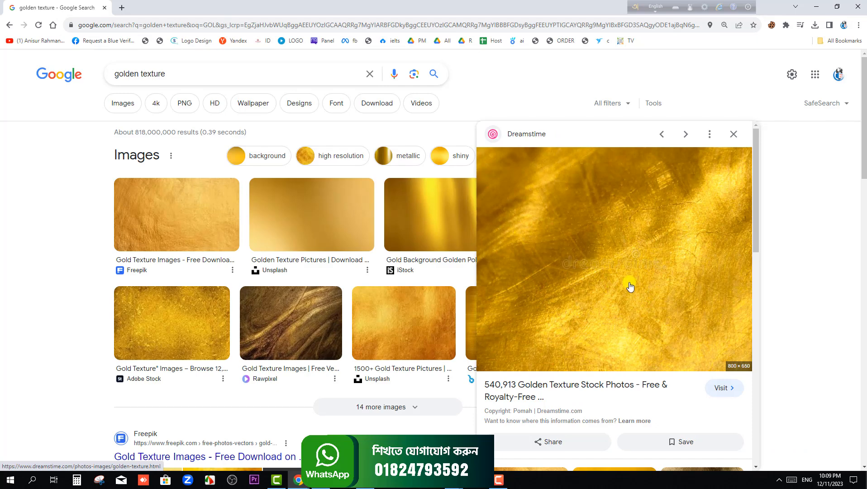
pyautogui.scroll(-1, 629, 286)
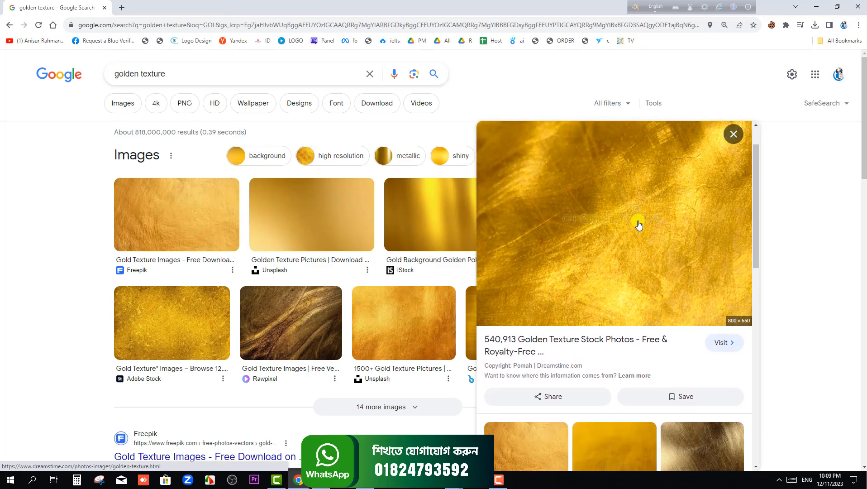
pyautogui.scroll(-2, 663, 242)
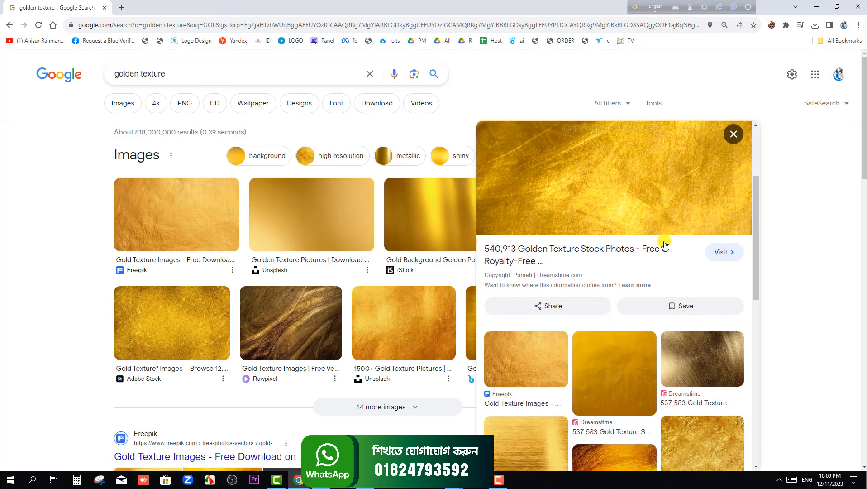
pyautogui.scroll(-2, 674, 294)
pyautogui.click(702, 357)
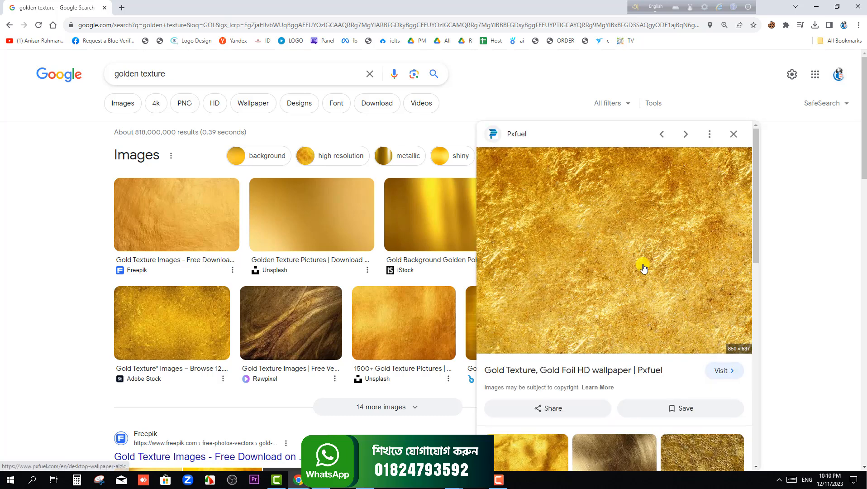
pyautogui.rightClick(620, 222)
pyautogui.click(651, 316)
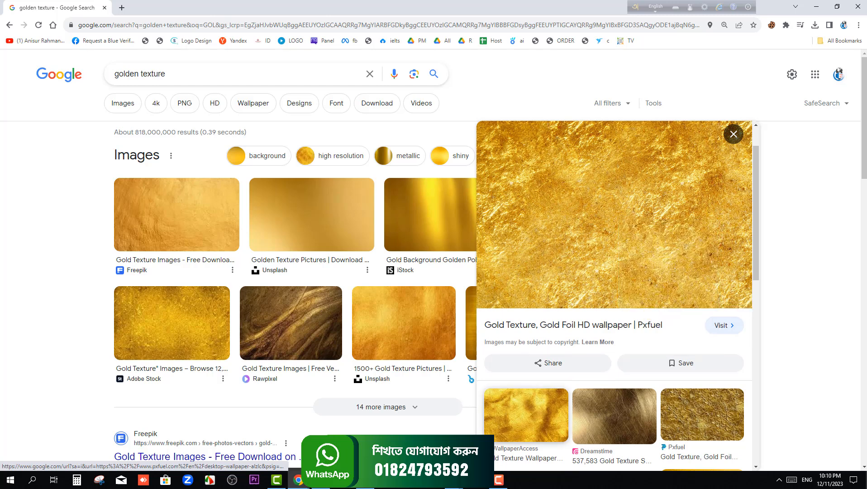
# Switch to Photoshop, paste the gold foil texture into the poster and place its layer above both QATAR VISIT text layers
pyautogui.moveTo(323, 482)
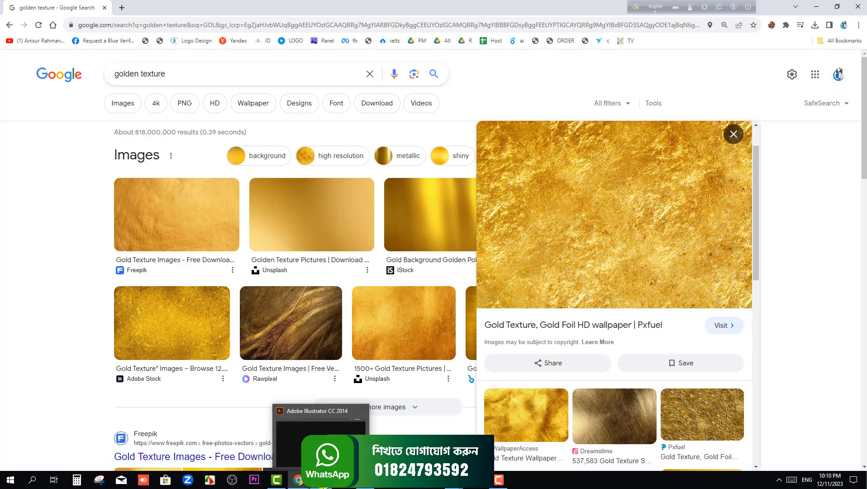
pyautogui.click(358, 483)
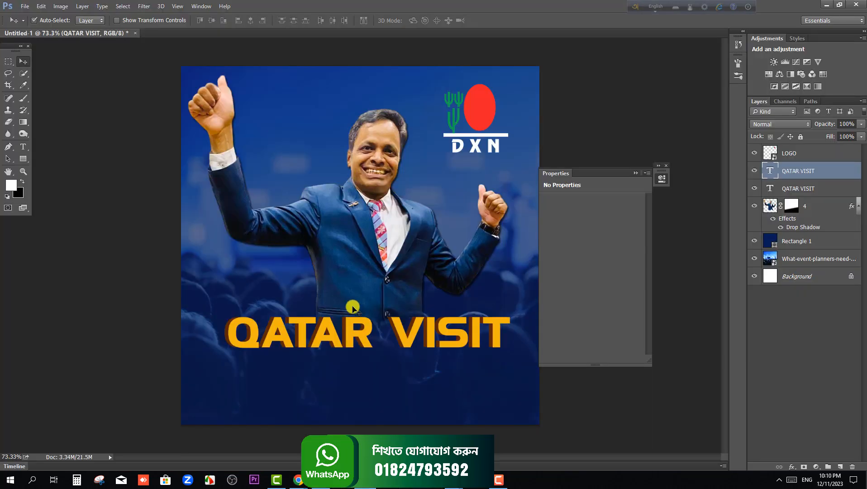
pyautogui.click(351, 289)
pyautogui.hotkey('ctrl', 'v')
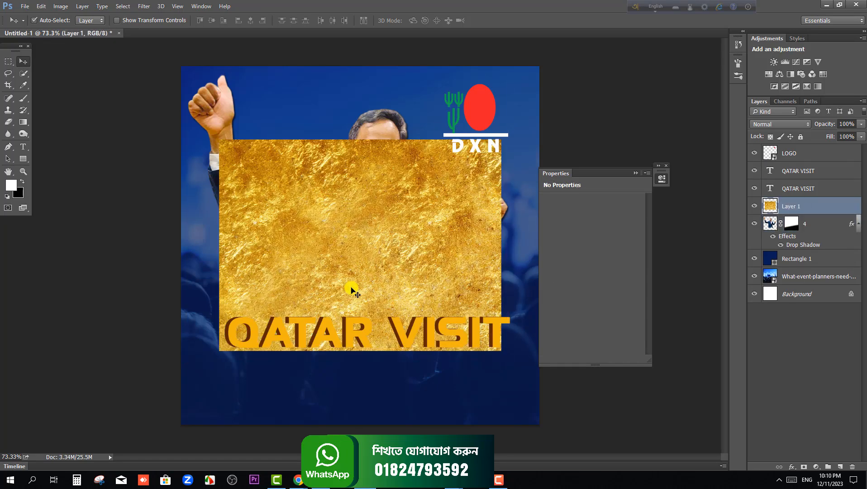
pyautogui.click(403, 336)
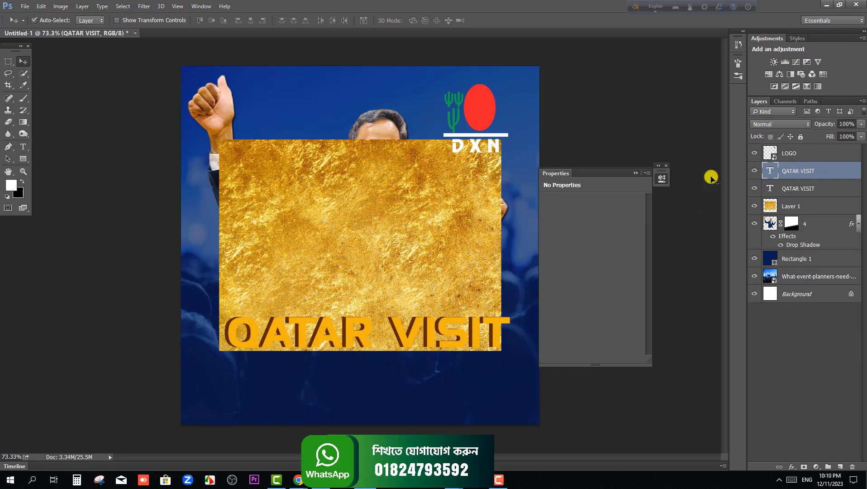
pyautogui.click(463, 219)
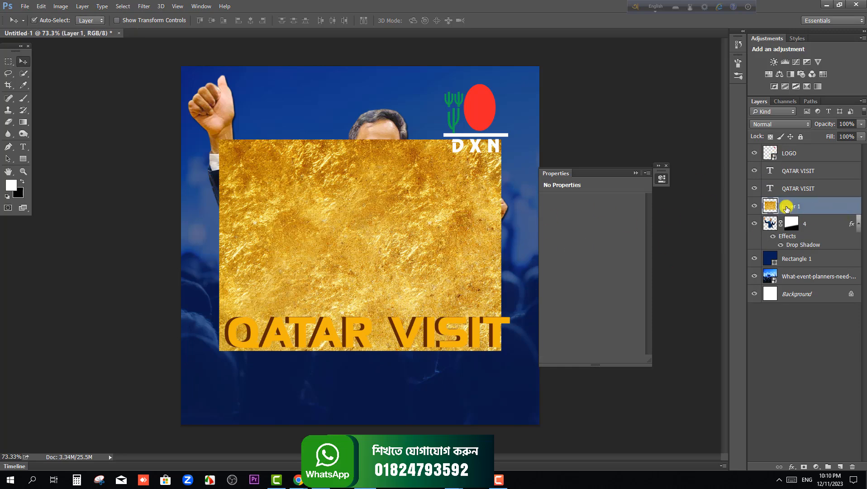
pyautogui.moveTo(790, 207); pyautogui.dragTo(801, 166)
# Enlarge the gold texture to about 108% and position it so it covers the whole QATAR VISIT title
pyautogui.moveTo(423, 250); pyautogui.dragTo(433, 278)
pyautogui.hotkey('ctrl', 't')
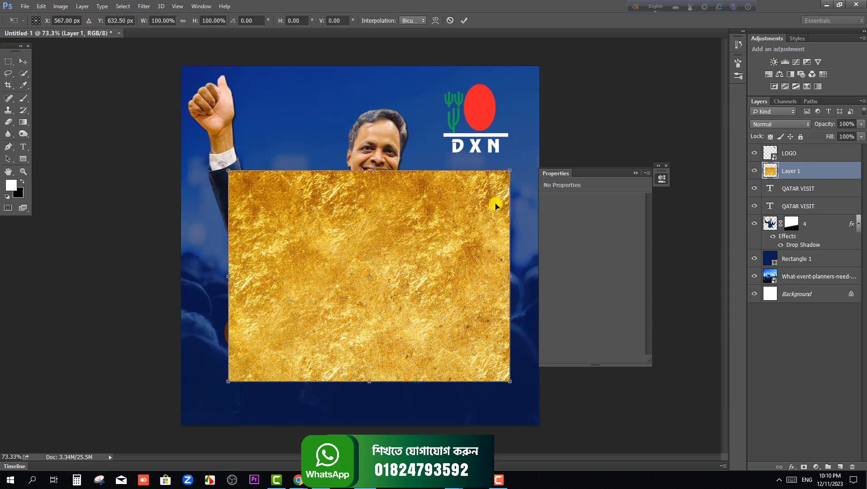
pyautogui.moveTo(510, 170); pyautogui.dragTo(522, 163)
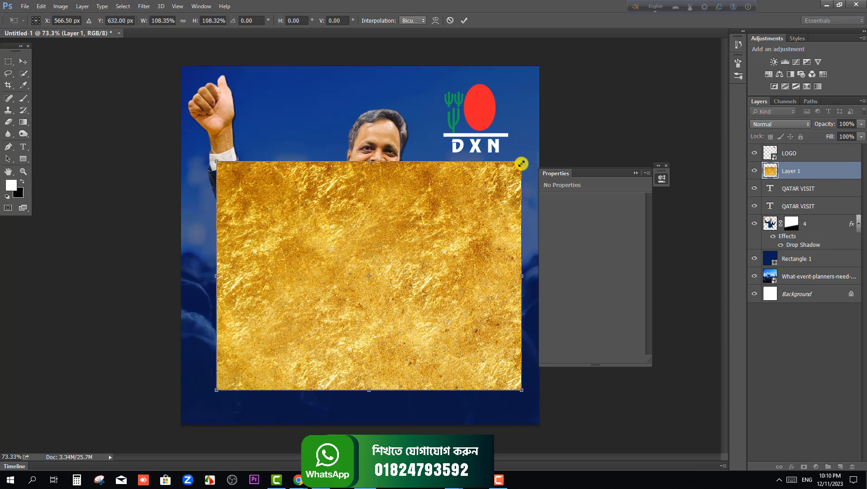
pyautogui.moveTo(446, 304)
pyautogui.mouseDown()
pyautogui.moveTo(456, 223)
pyautogui.moveTo(446, 300)
pyautogui.mouseUp()
pyautogui.moveTo(414, 243); pyautogui.dragTo(405, 277)
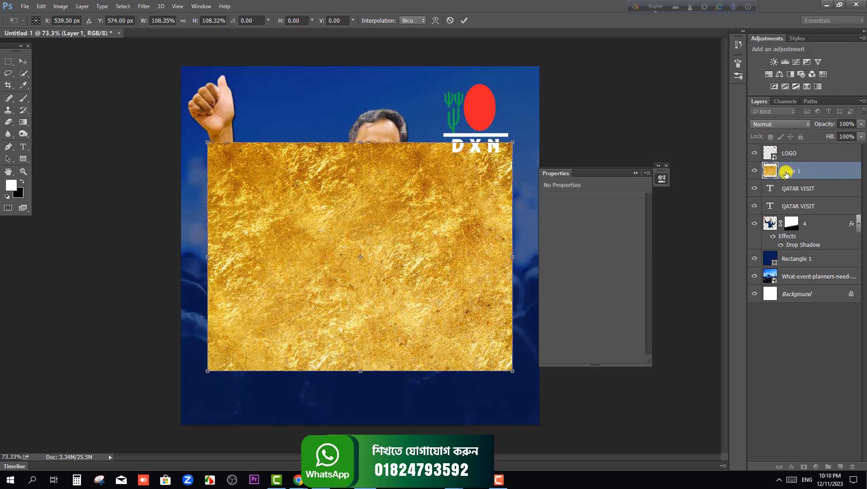
pyautogui.click(26, 62)
pyautogui.click(407, 182)
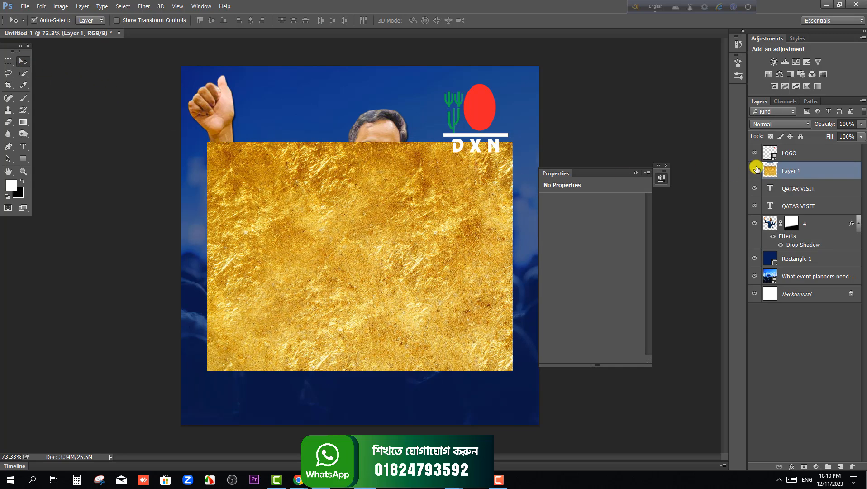
# Clip the gold texture to the upper QATAR VISIT text layer and merge it with both text layers
pyautogui.rightClick(796, 174)
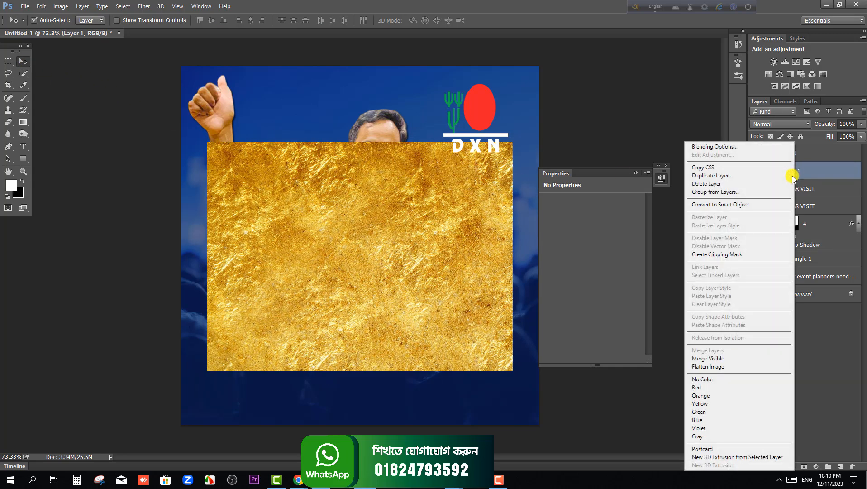
pyautogui.click(723, 255)
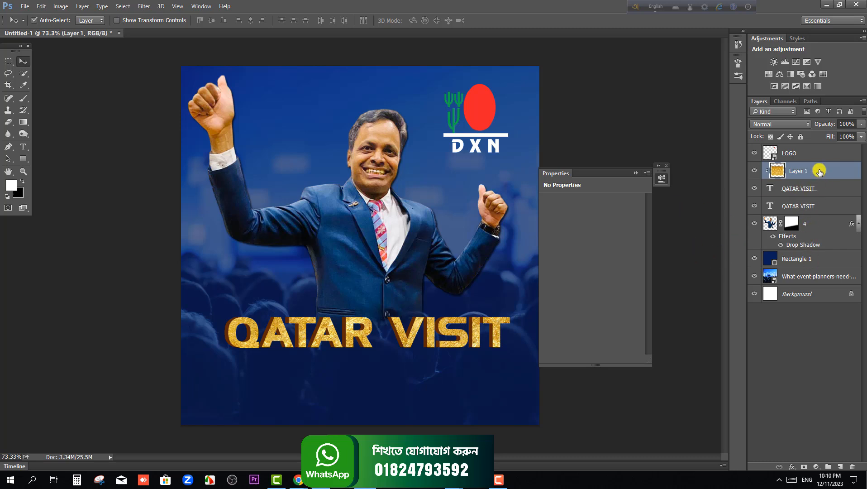
pyautogui.click(823, 189)
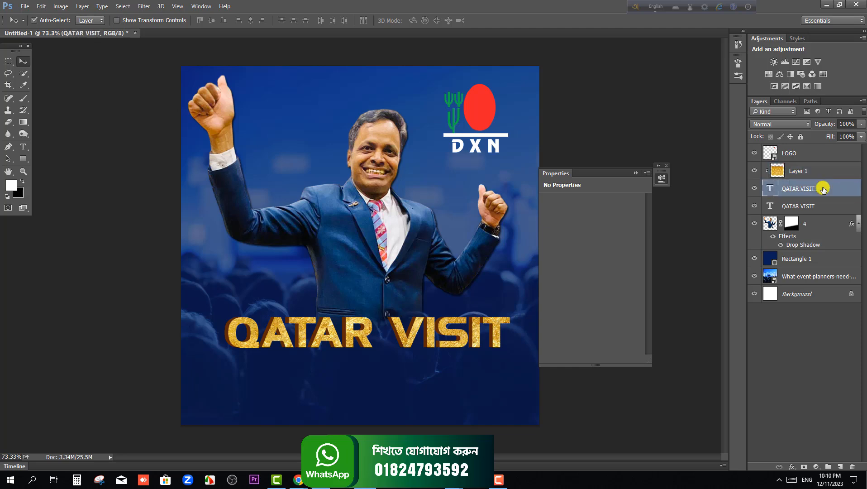
pyautogui.click(817, 205)
pyautogui.keyDown('shift'); pyautogui.click(824, 166); pyautogui.keyUp('shift')
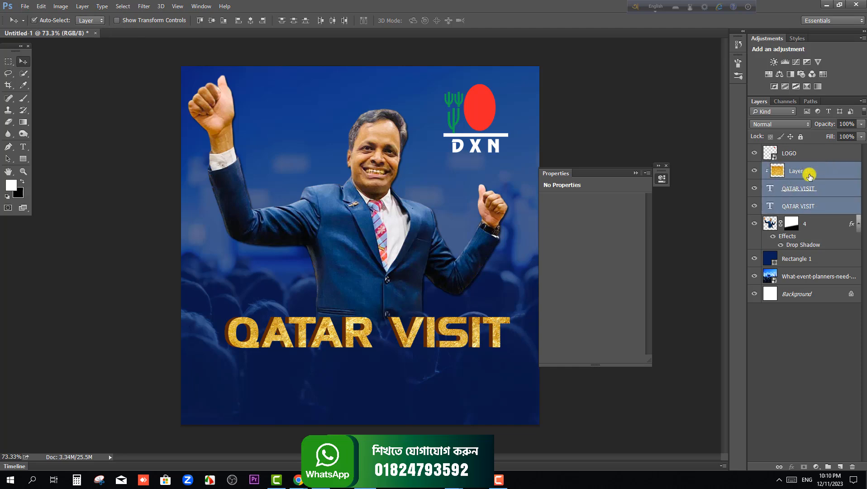
pyautogui.rightClick(822, 178)
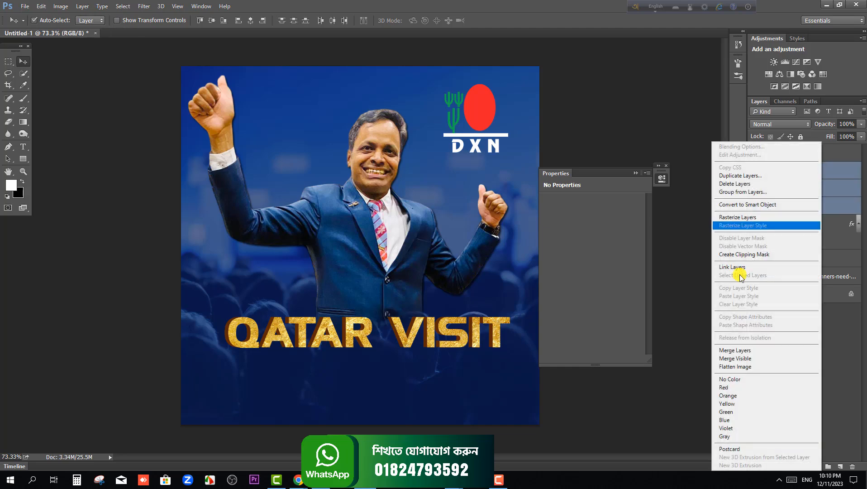
pyautogui.click(743, 350)
# Rotate the merged gold QATAR VISIT title to about -2.44° and position it across the man's lower jacket
pyautogui.moveTo(446, 331)
pyautogui.mouseDown()
pyautogui.moveTo(438, 340)
pyautogui.moveTo(448, 337)
pyautogui.mouseUp()
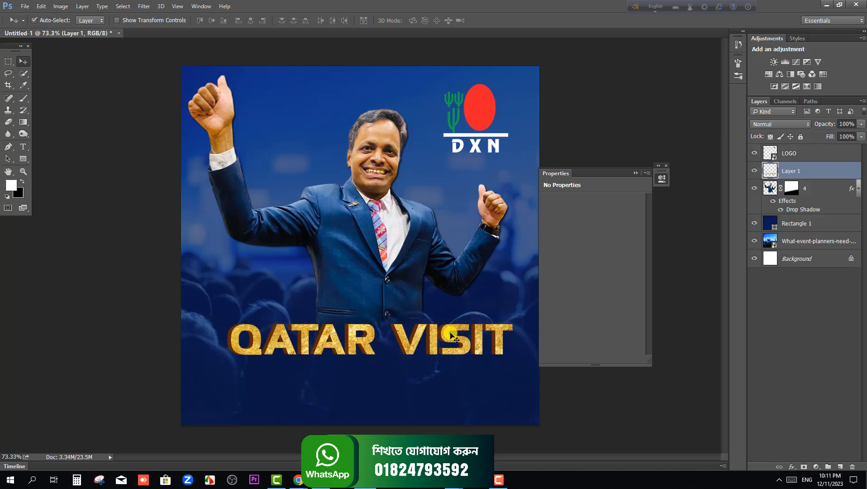
pyautogui.hotkey('ctrl', 't')
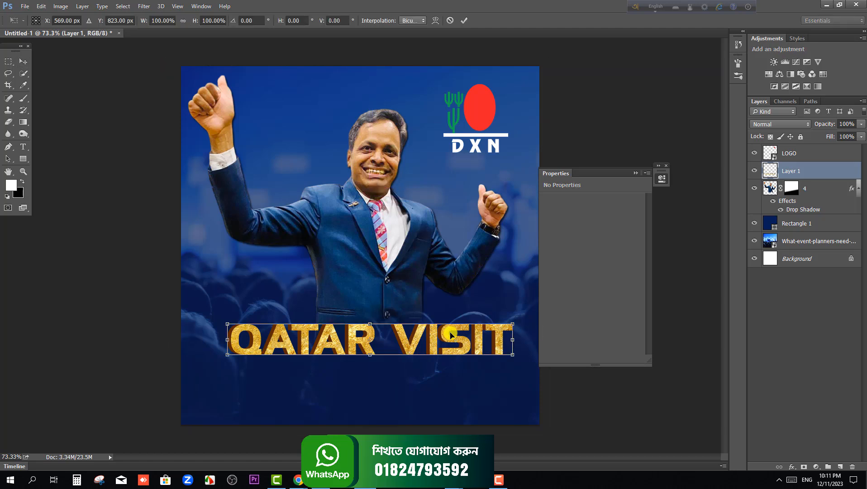
pyautogui.moveTo(519, 322); pyautogui.dragTo(523, 304)
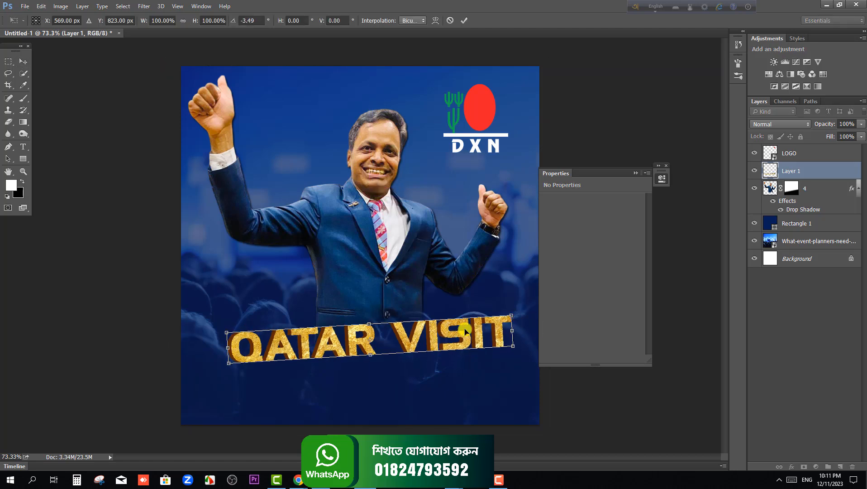
pyautogui.moveTo(445, 333)
pyautogui.mouseDown()
pyautogui.moveTo(443, 322)
pyautogui.moveTo(453, 321)
pyautogui.mouseUp()
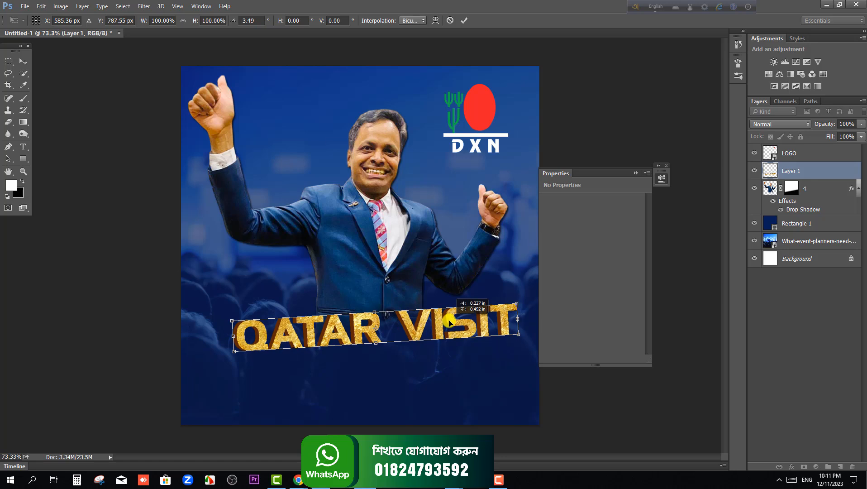
pyautogui.moveTo(521, 303); pyautogui.dragTo(522, 303)
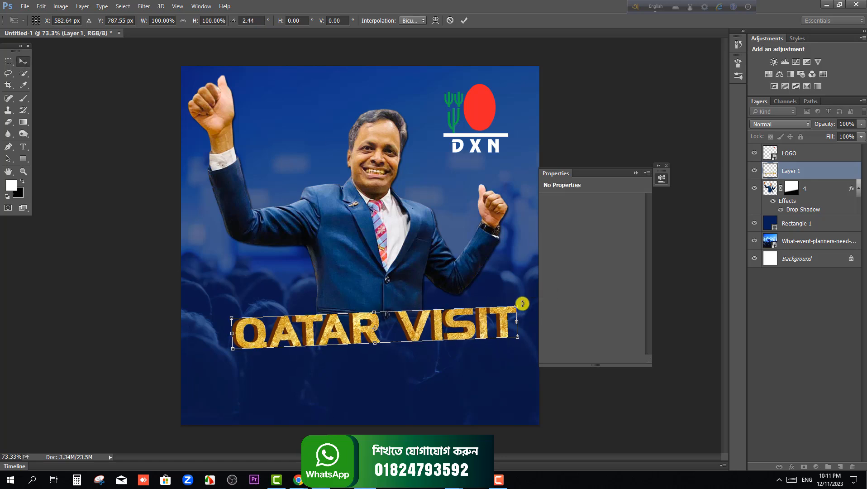
pyautogui.press('Return')
pyautogui.moveTo(455, 321); pyautogui.dragTo(444, 315)
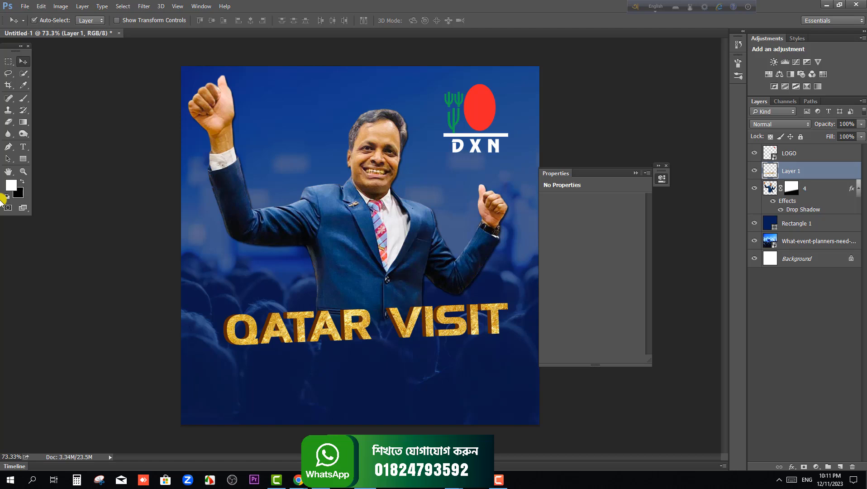
# Add a text line reading "14-17th DECEMBER" below the QATAR VISIT title
pyautogui.click(23, 147)
pyautogui.click(317, 383)
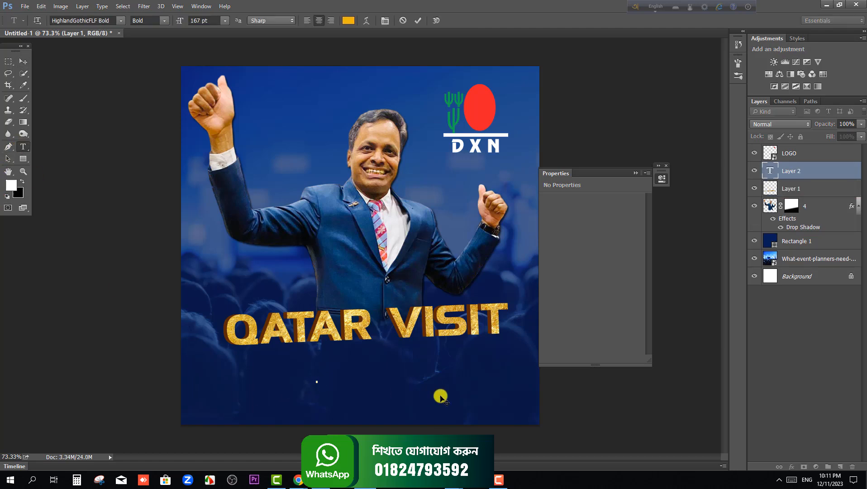
pyautogui.write('14-1')
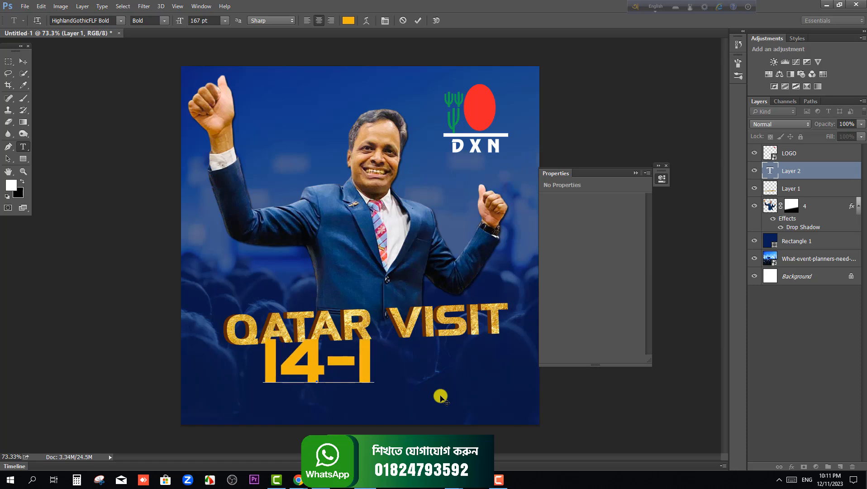
pyautogui.write('7TH')
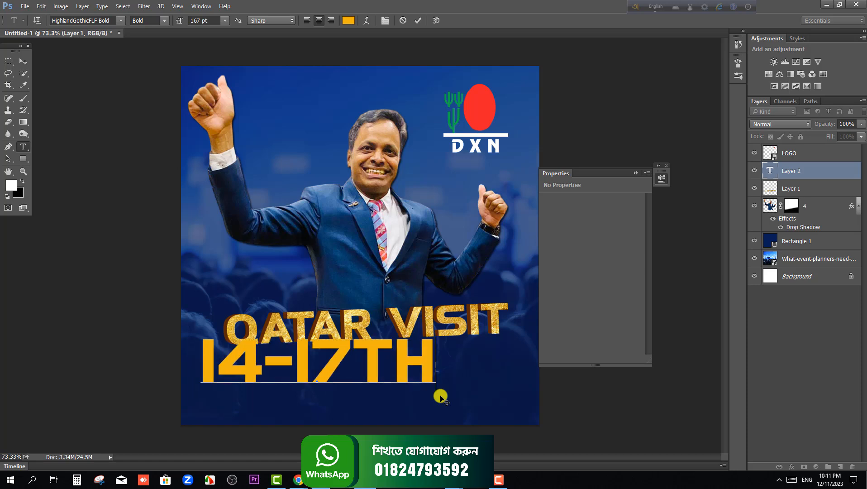
pyautogui.press('BackSpace')
pyautogui.press('BackSpace')
pyautogui.write('th')
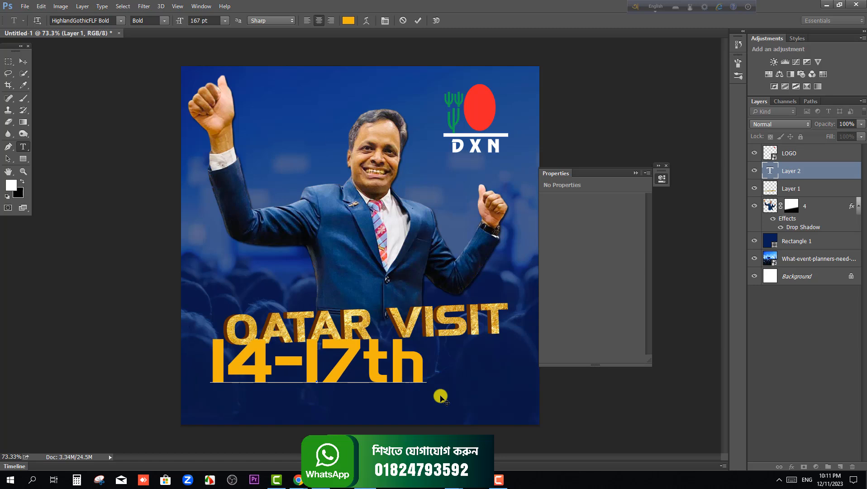
pyautogui.write(' De')
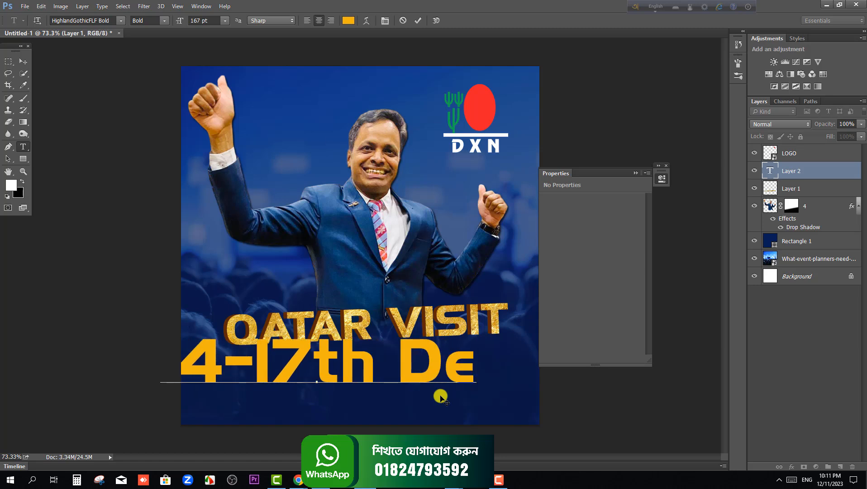
pyautogui.press('BackSpace')
pyautogui.write('ECE')
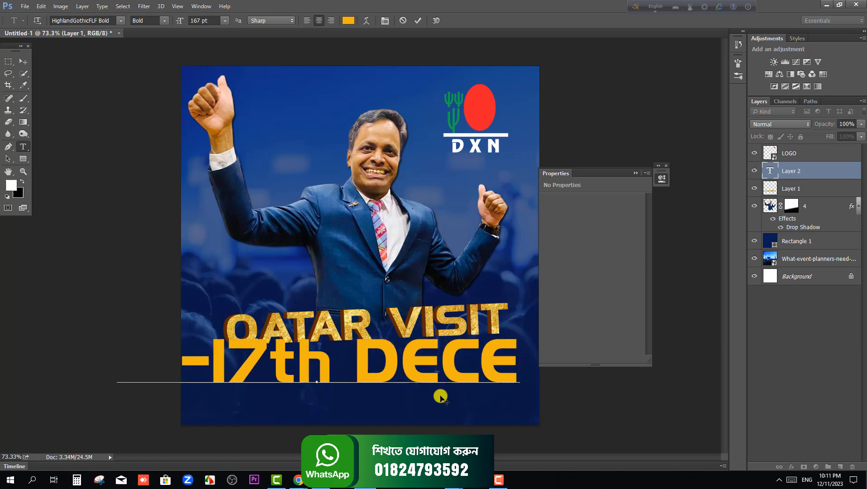
pyautogui.write('MBER')
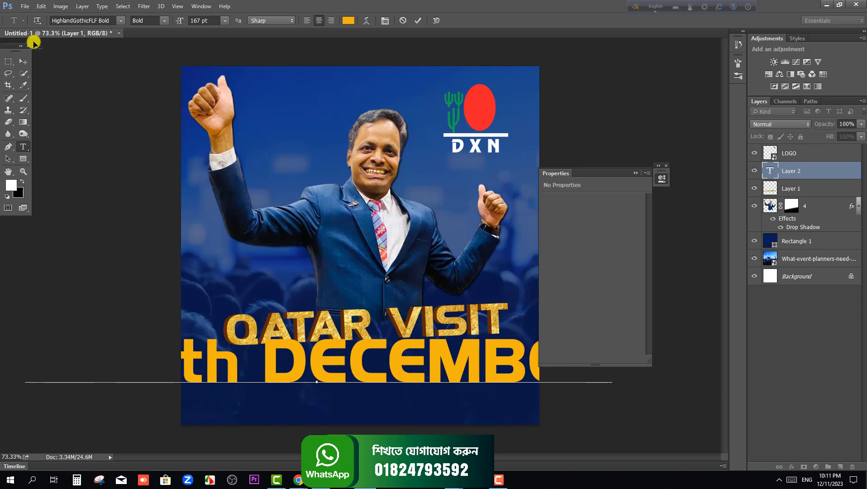
# Change the whole date text's font to Poppins Regular
pyautogui.hotkey('ctrl', 'a')
pyautogui.click(86, 22)
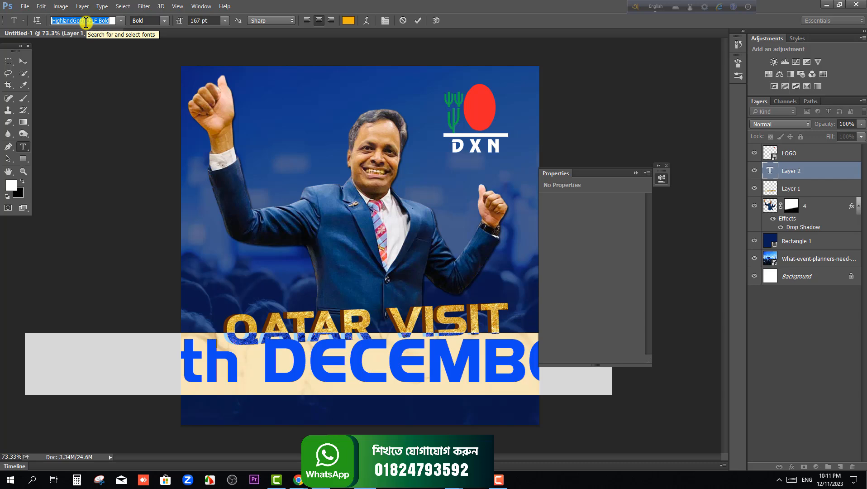
pyautogui.write('POP')
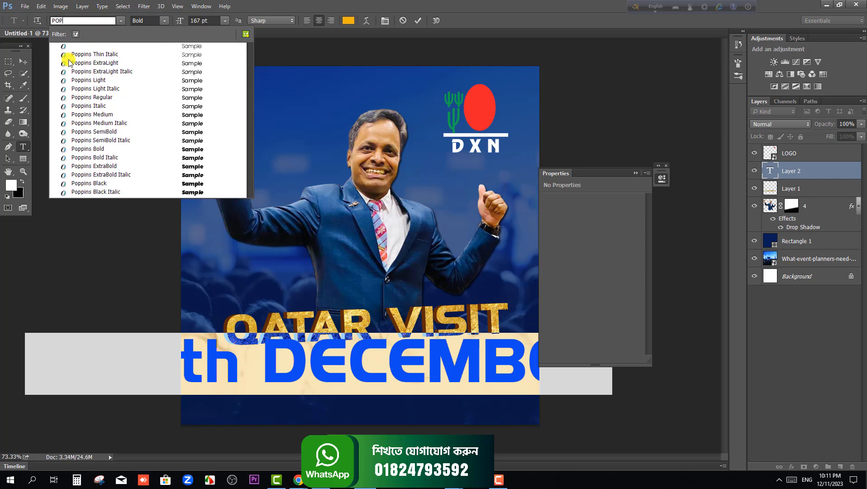
pyautogui.click(108, 98)
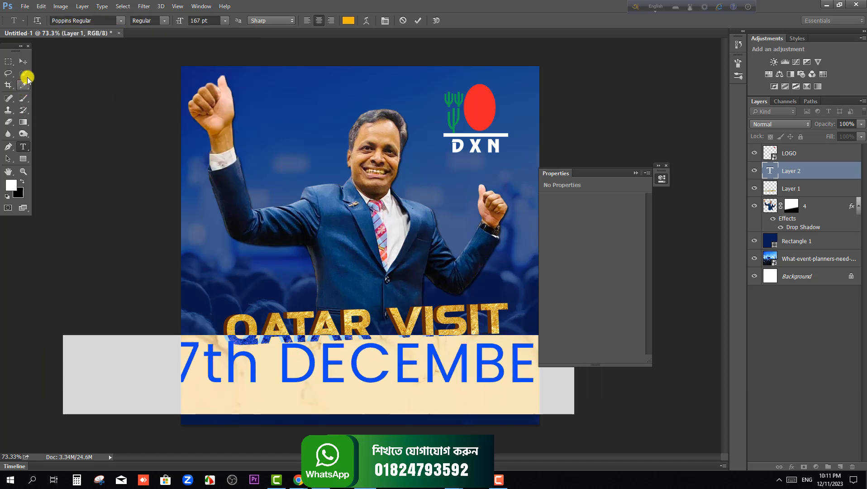
pyautogui.click(22, 61)
# Scale the date text down to about 50.6 pt and place it just beneath the QATAR VISIT title
pyautogui.hotkey('ctrl', 't')
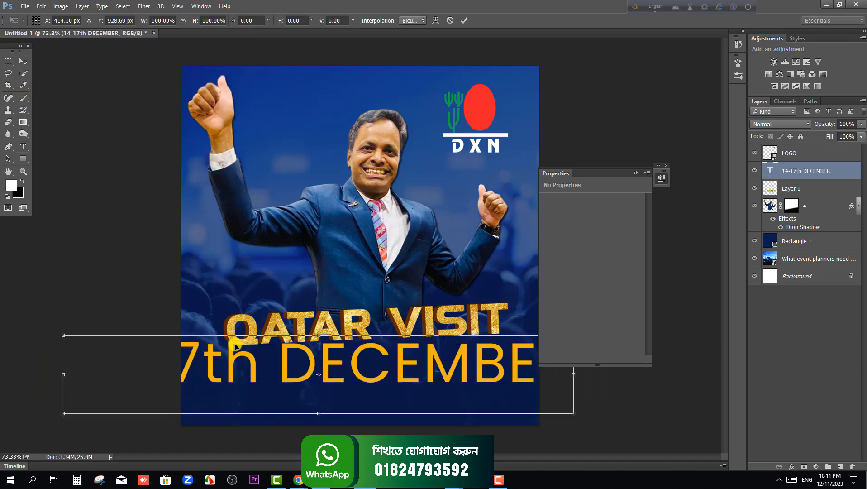
pyautogui.moveTo(63, 336); pyautogui.dragTo(241, 364)
pyautogui.moveTo(383, 367); pyautogui.dragTo(399, 365)
pyautogui.press('Return')
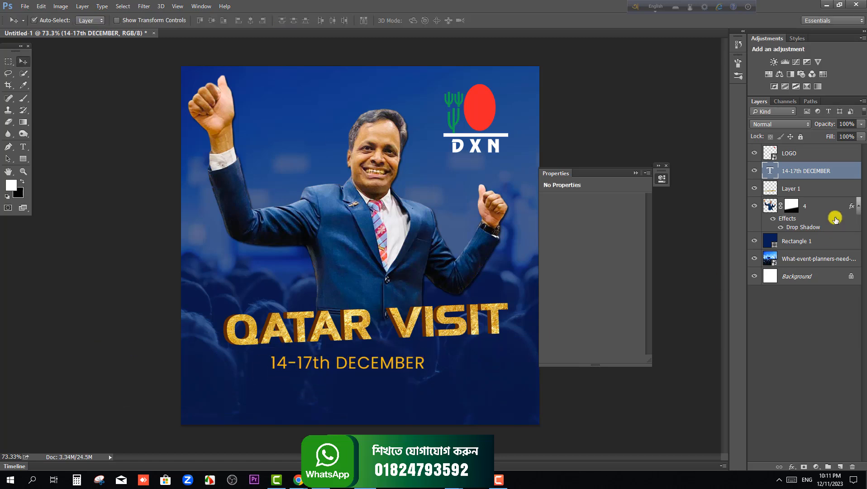
# Try the Medium weight on the 14-17th DECEMBER text and set it to Poppins SemiBold
pyautogui.doubleClick(766, 172)
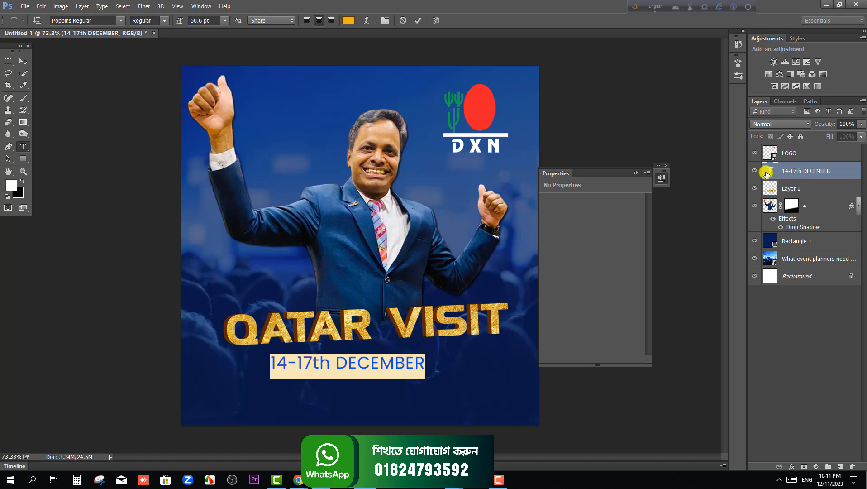
pyautogui.click(164, 22)
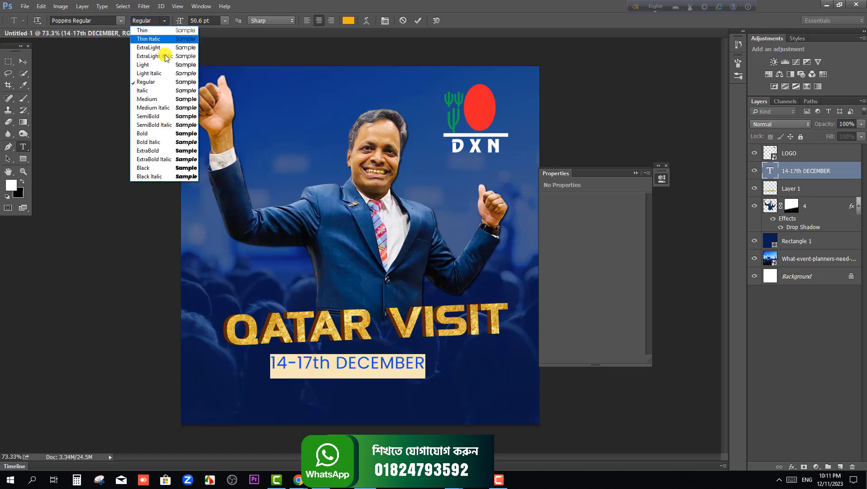
pyautogui.click(157, 99)
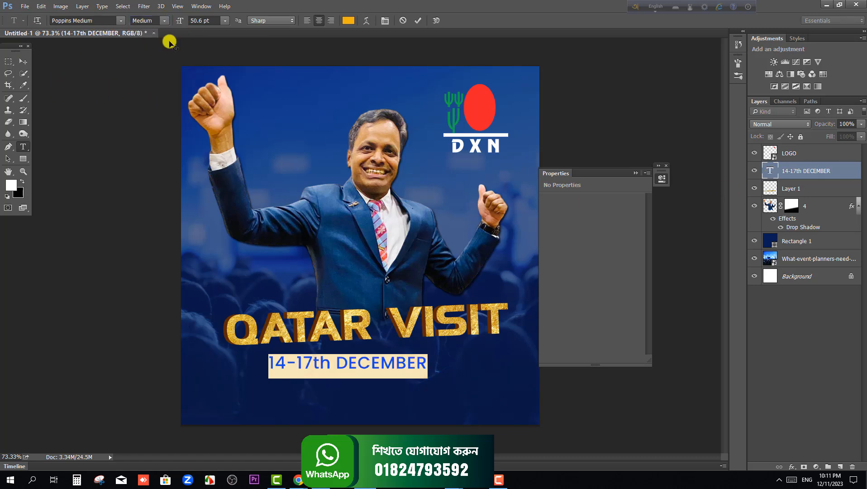
pyautogui.click(170, 22)
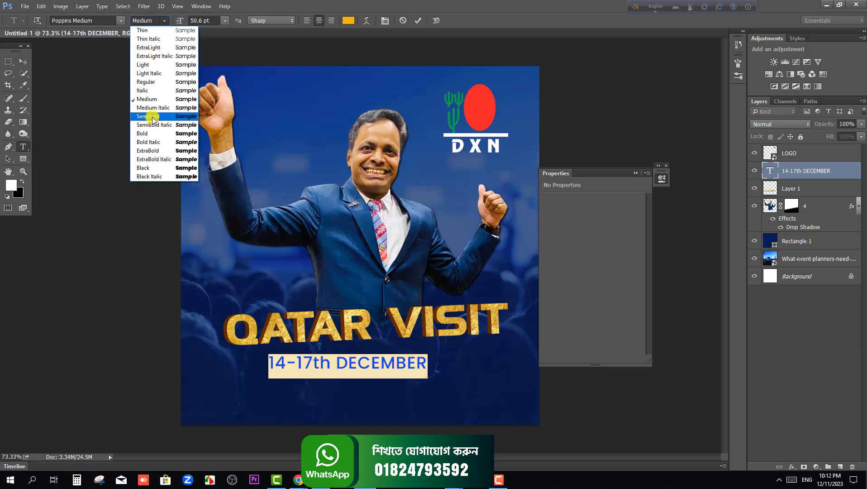
pyautogui.click(154, 117)
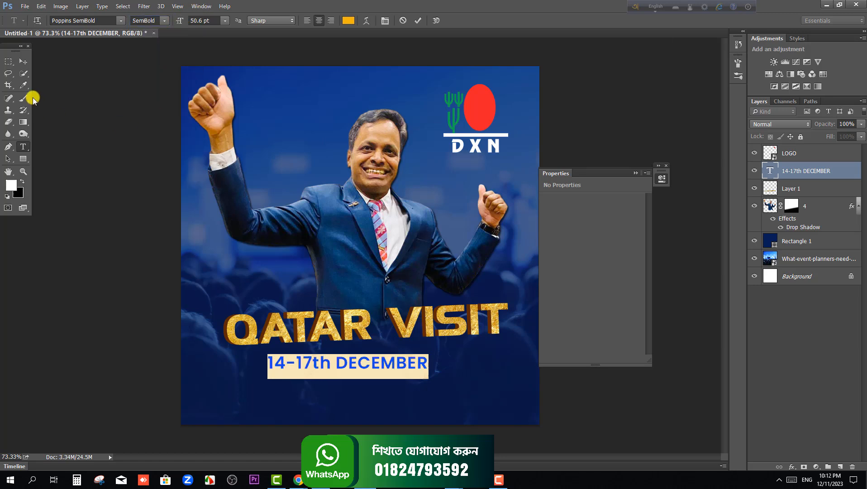
pyautogui.click(23, 62)
# Tilt the date text to match the slope of the QATAR VISIT title and position it closely under the title
pyautogui.scroll(1, 410, 375)
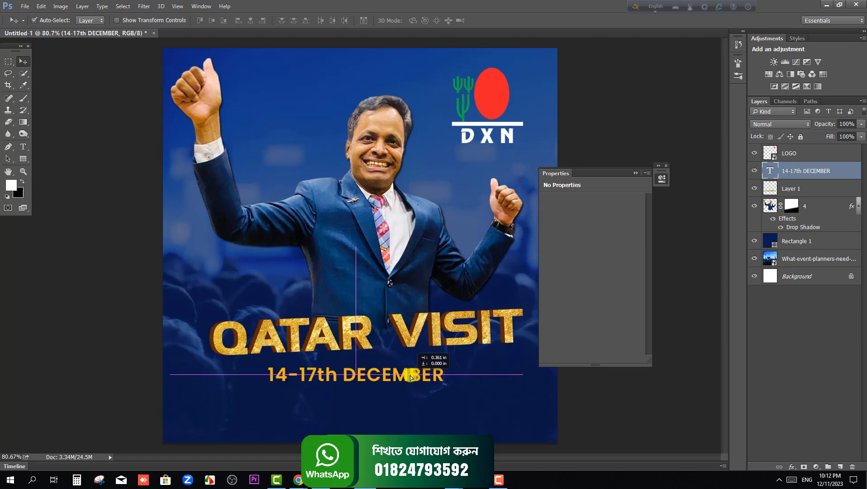
pyautogui.hotkey('ctrl', 't')
pyautogui.moveTo(452, 366); pyautogui.dragTo(413, 361)
pyautogui.press('Return')
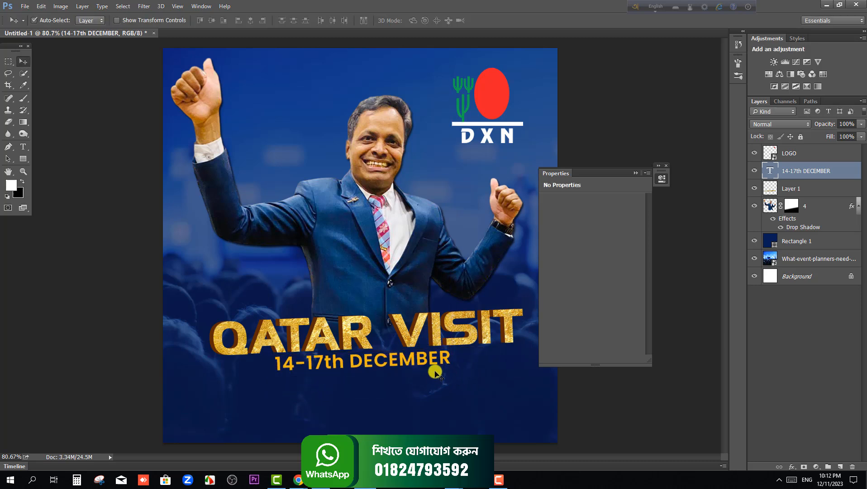
pyautogui.moveTo(423, 361); pyautogui.dragTo(426, 365)
# Change the 14-17th DECEMBER text colour to white
pyautogui.doubleClick(774, 172)
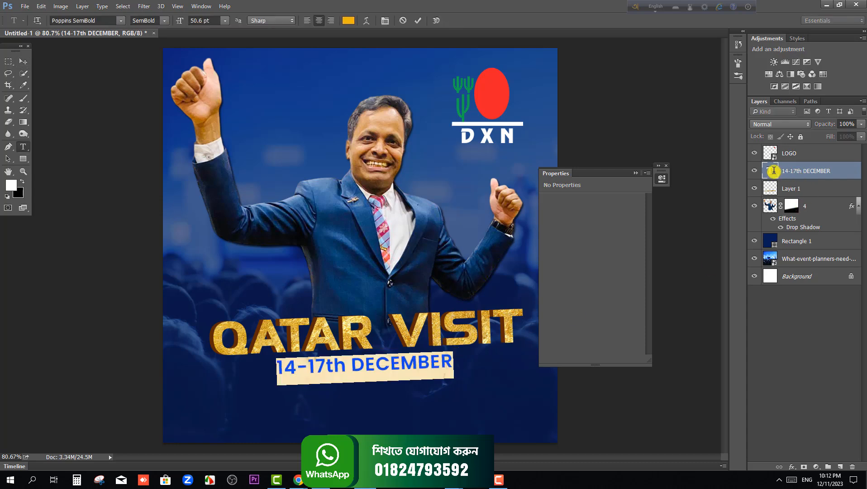
pyautogui.click(349, 21)
pyautogui.click(11, 184)
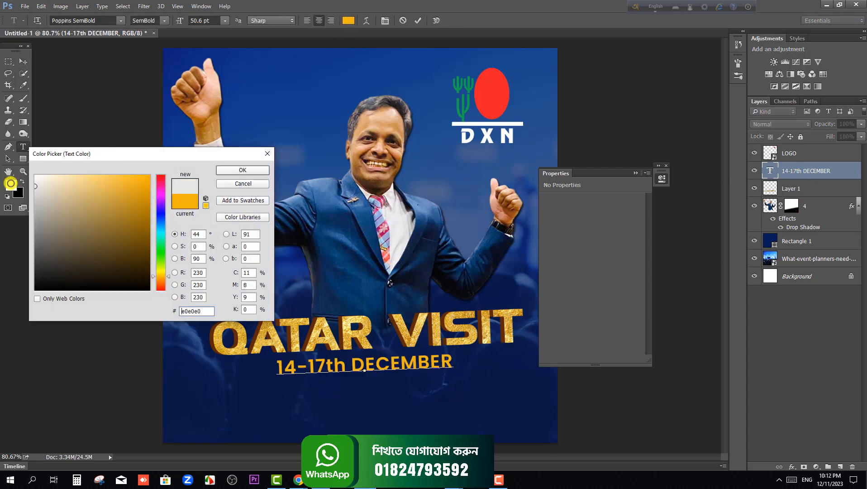
pyautogui.click(251, 170)
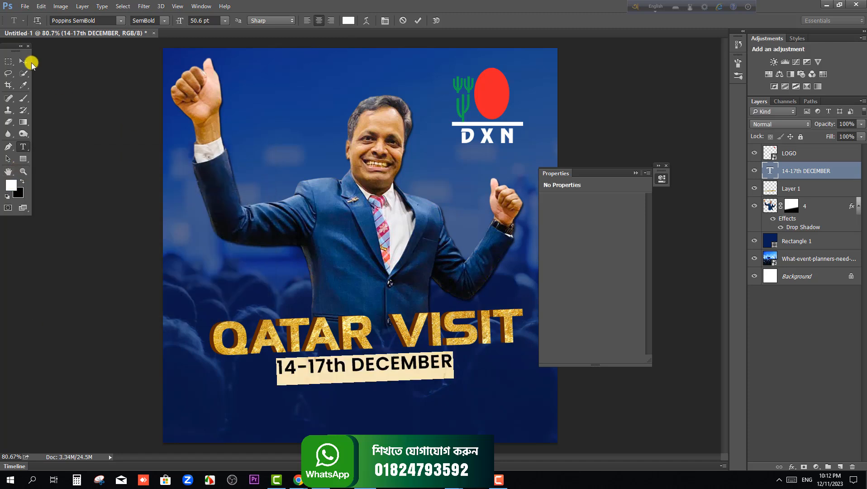
pyautogui.click(23, 61)
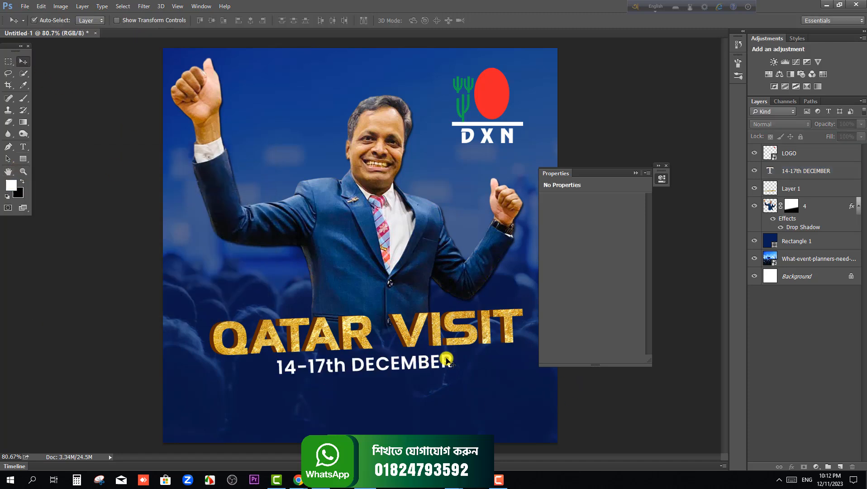
# Add an Outer Glow effect to the 14-17th DECEMBER text and open its glow settings
pyautogui.rightClick(812, 171)
pyautogui.click(722, 121)
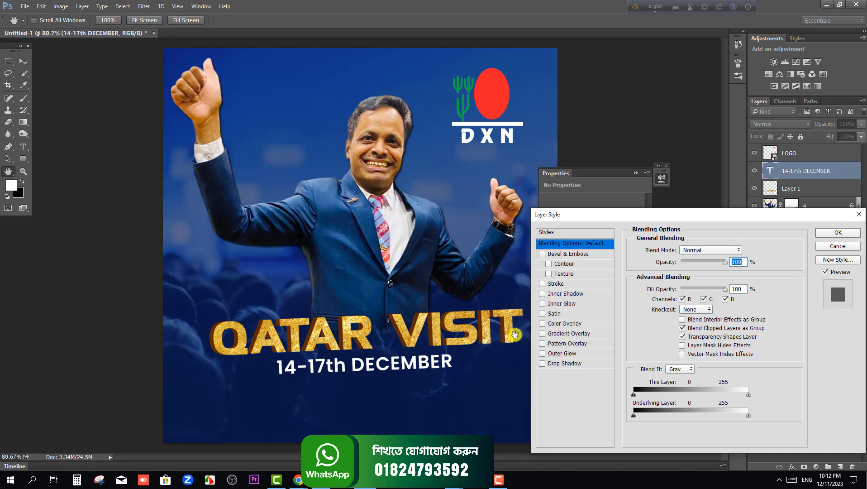
pyautogui.click(543, 354)
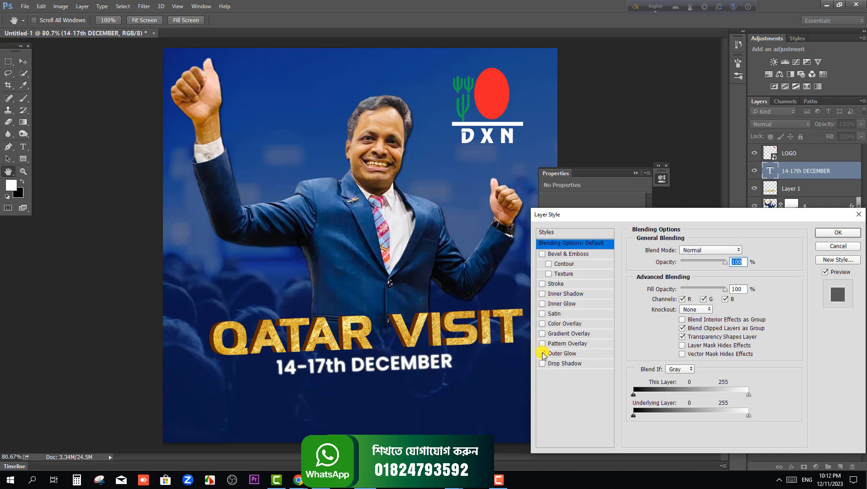
pyautogui.click(570, 354)
pyautogui.click(688, 287)
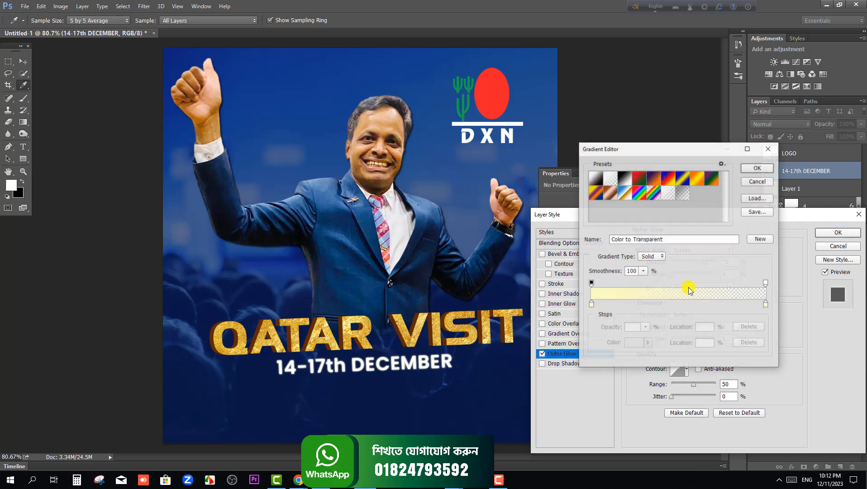
pyautogui.click(768, 148)
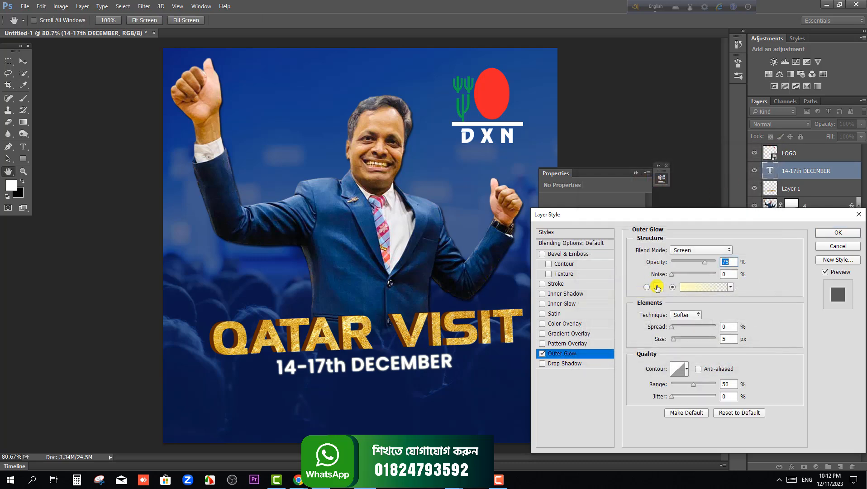
# Change the date text's outer glow to a solid, strong magenta colour
pyautogui.click(658, 289)
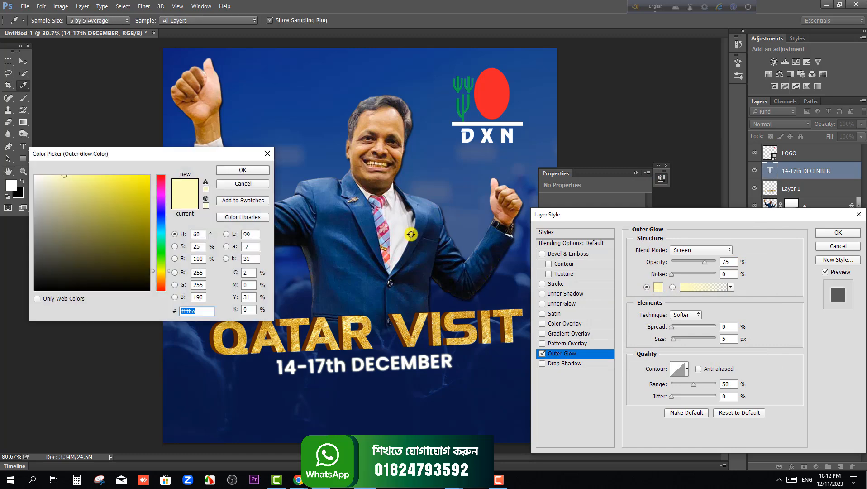
pyautogui.click(162, 202)
pyautogui.click(159, 194)
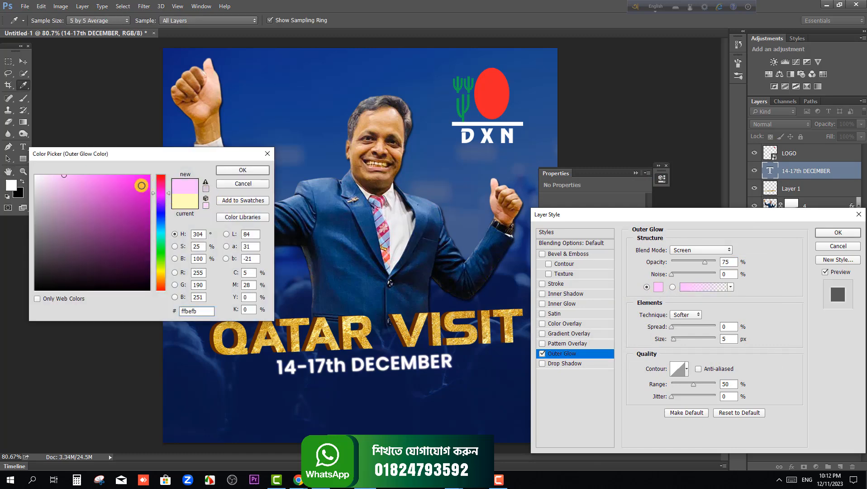
pyautogui.click(145, 195)
pyautogui.click(237, 170)
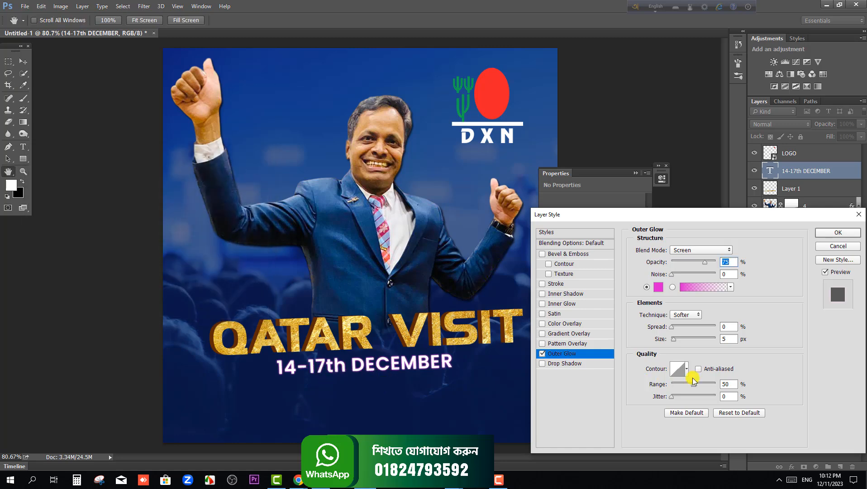
# Set the outer glow to Normal blend mode, 100% opacity, 18% spread and 10 px size, and apply it
pyautogui.click(696, 249)
pyautogui.click(685, 252)
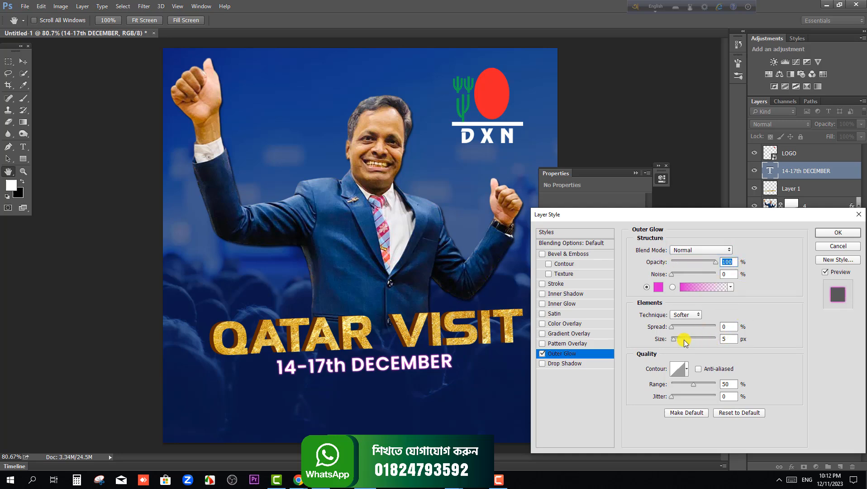
pyautogui.moveTo(673, 330); pyautogui.dragTo(678, 342)
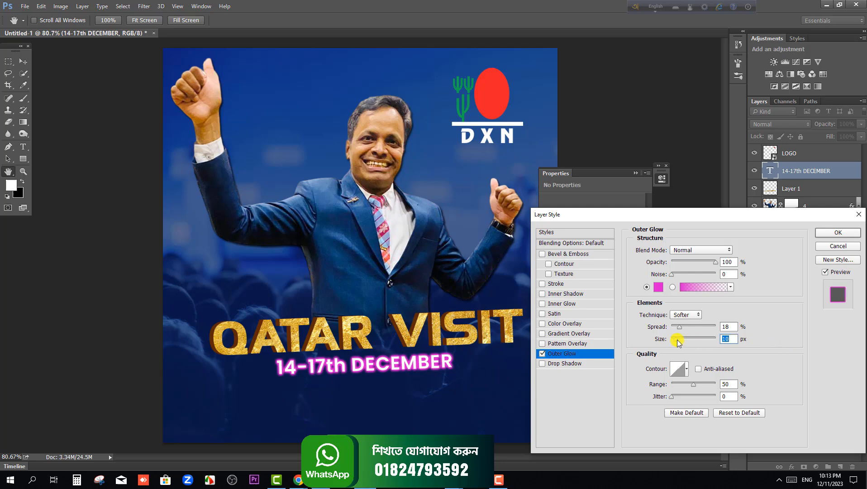
pyautogui.click(838, 232)
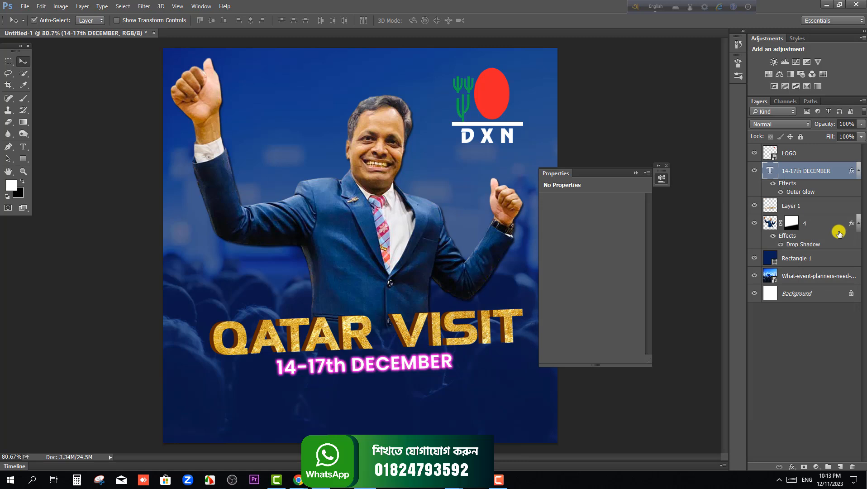
pyautogui.click(106, 276)
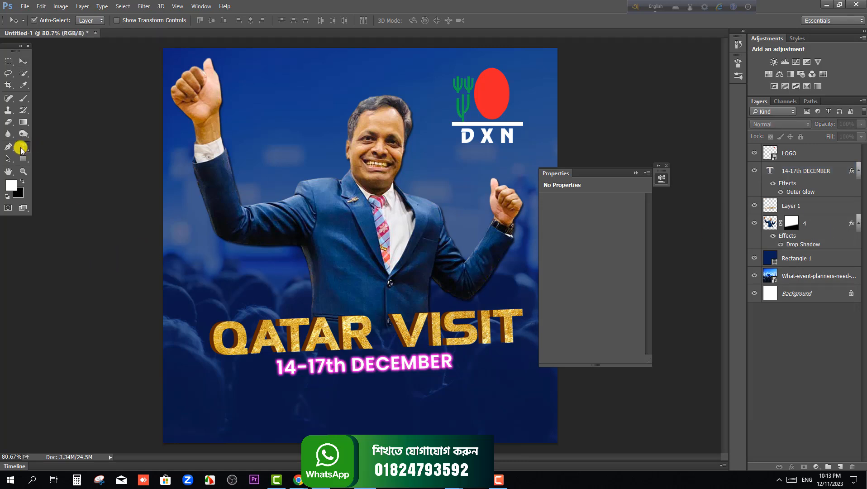
pyautogui.click(21, 148)
pyautogui.click(257, 275)
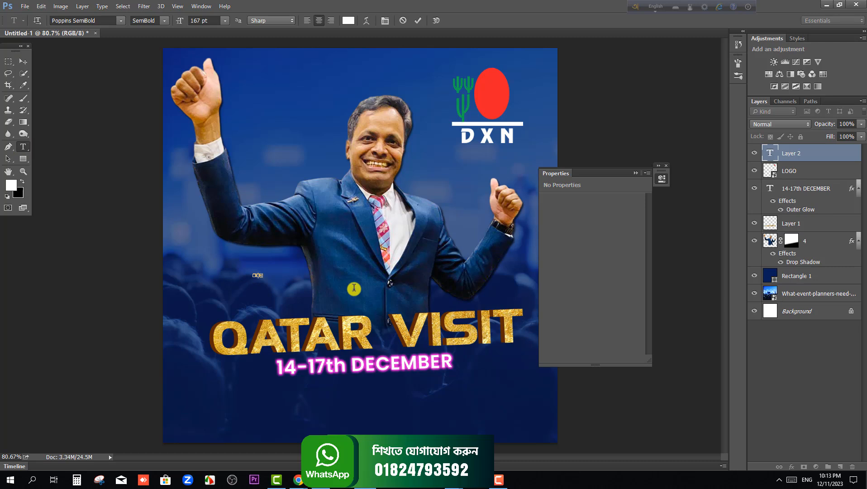
pyautogui.click(23, 73)
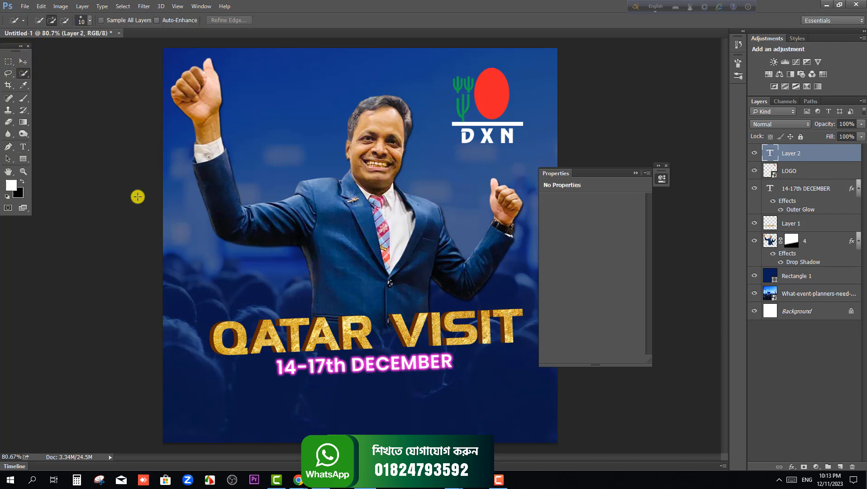
# Add a text line with the man's full name above the QATAR VISIT title
pyautogui.click(24, 144)
pyautogui.click(276, 274)
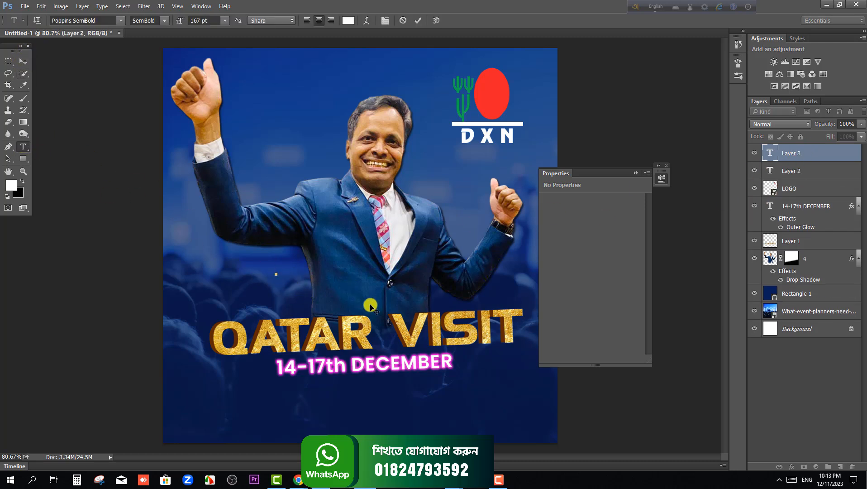
pyautogui.write('a')
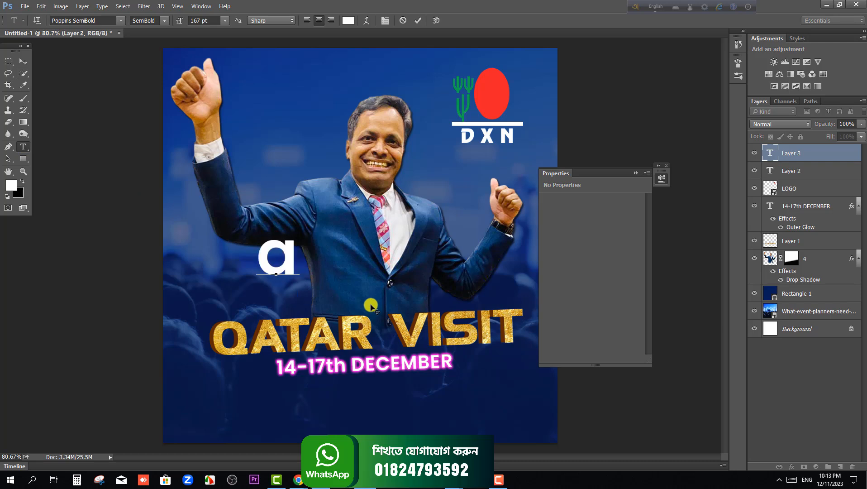
pyautogui.press('BackSpace')
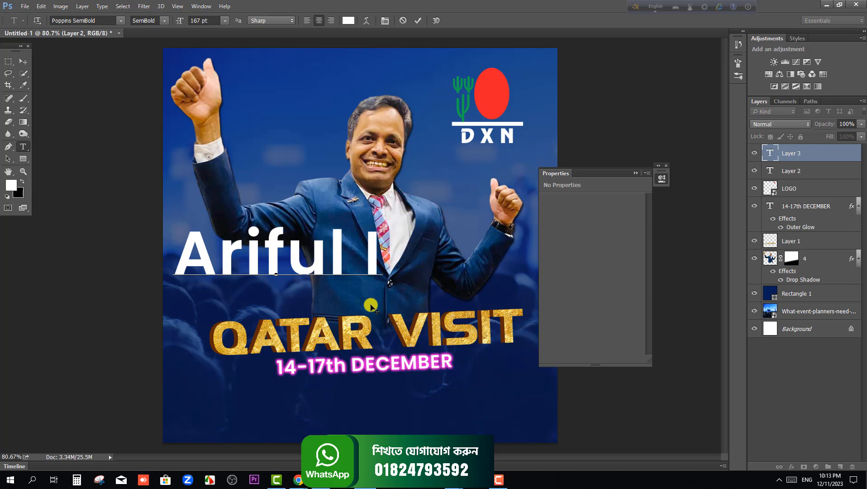
# Set the whole name text in the Housttely Signature Regular font
pyautogui.hotkey('ctrl', 'a')
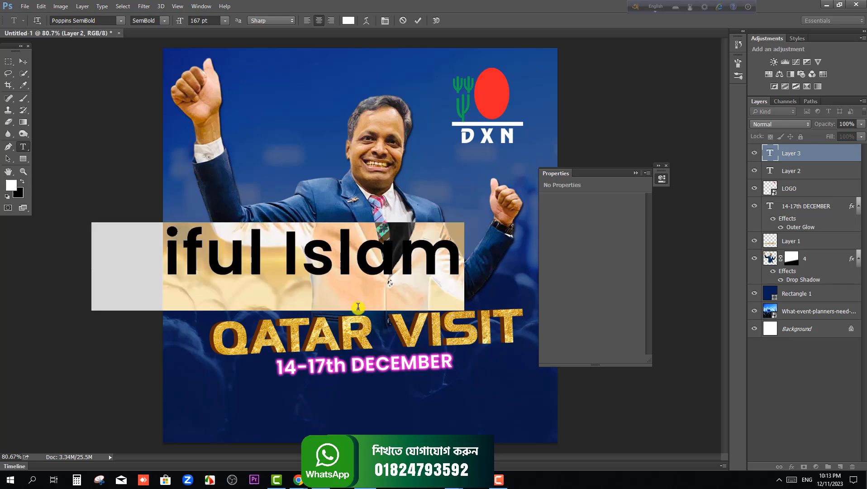
pyautogui.click(69, 20)
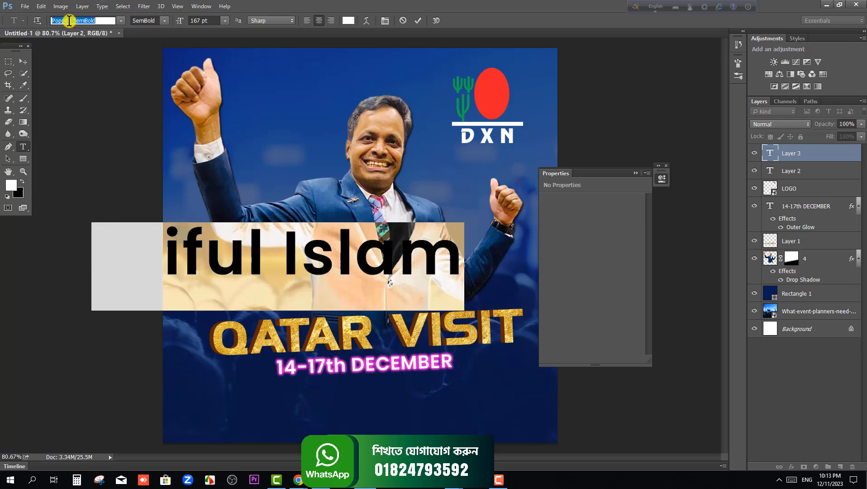
pyautogui.write('hou')
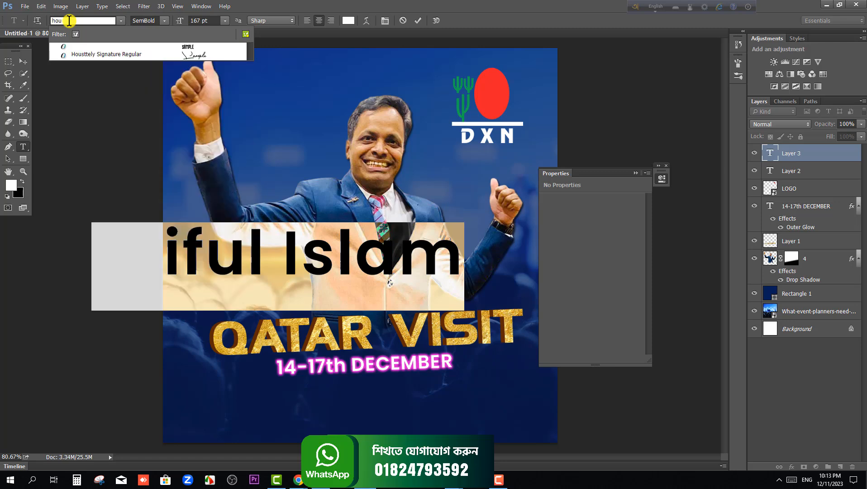
pyautogui.click(106, 52)
# Scale the signature name to about 35.8%, place it just above the QATAR VISIT title, and collapse the floating Properties
pyautogui.click(21, 62)
pyautogui.hotkey('ctrl', 't')
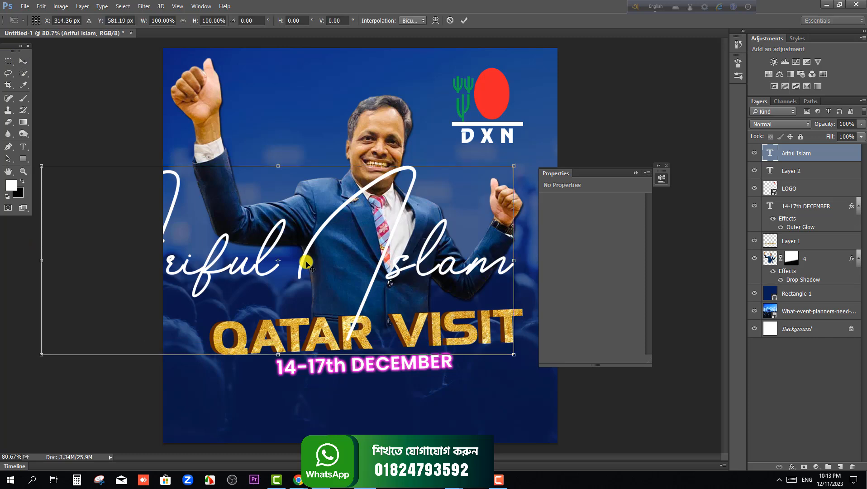
pyautogui.moveTo(516, 165); pyautogui.dragTo(437, 296)
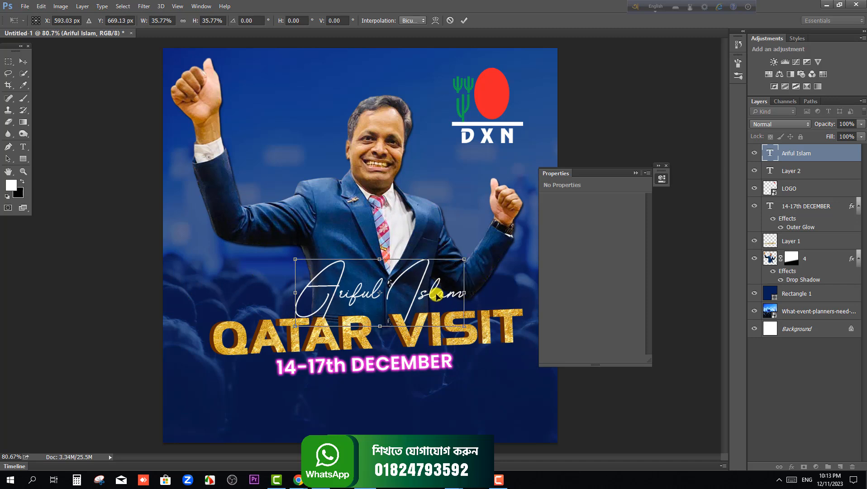
pyautogui.press('Return')
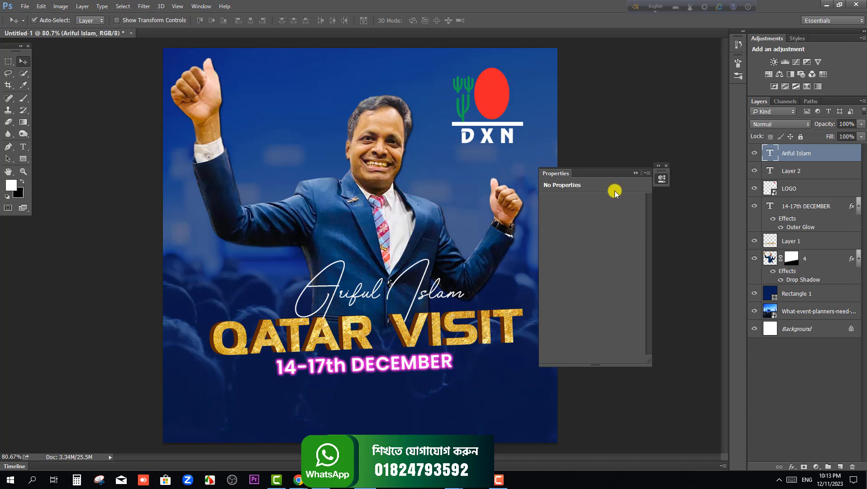
pyautogui.click(632, 174)
pyautogui.click(649, 223)
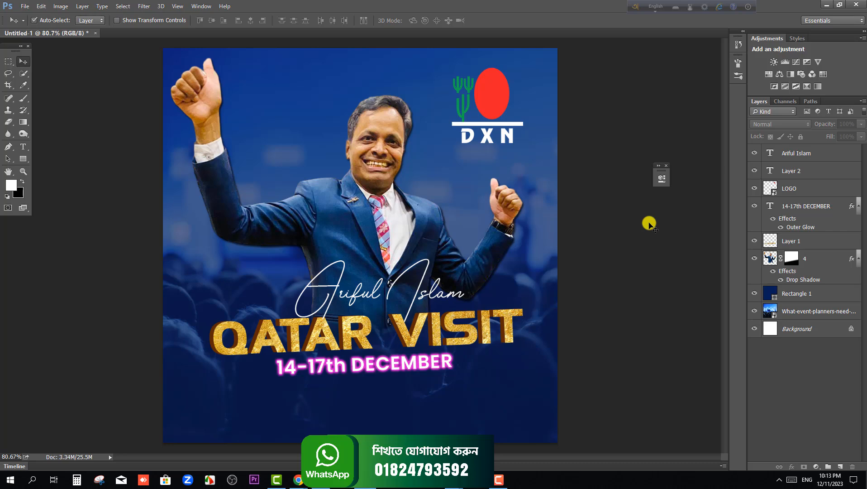
# Start saving the design as a JPEG file with the Desktop as the destination
pyautogui.click(25, 6)
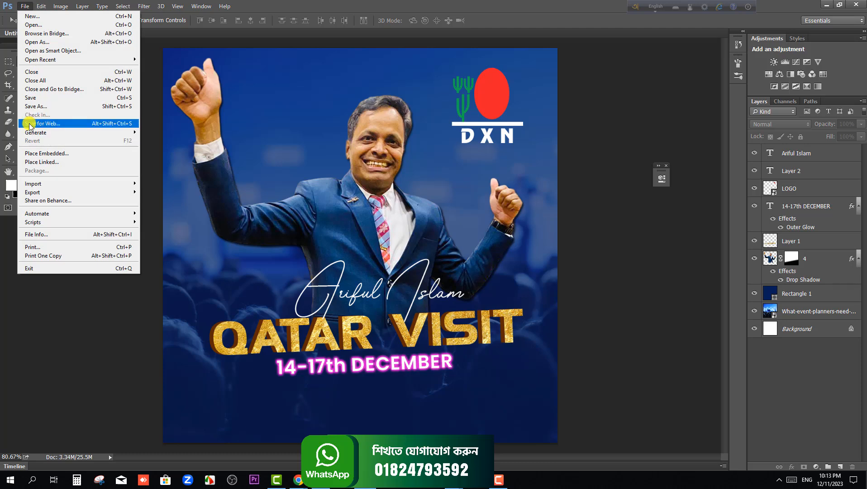
pyautogui.click(36, 106)
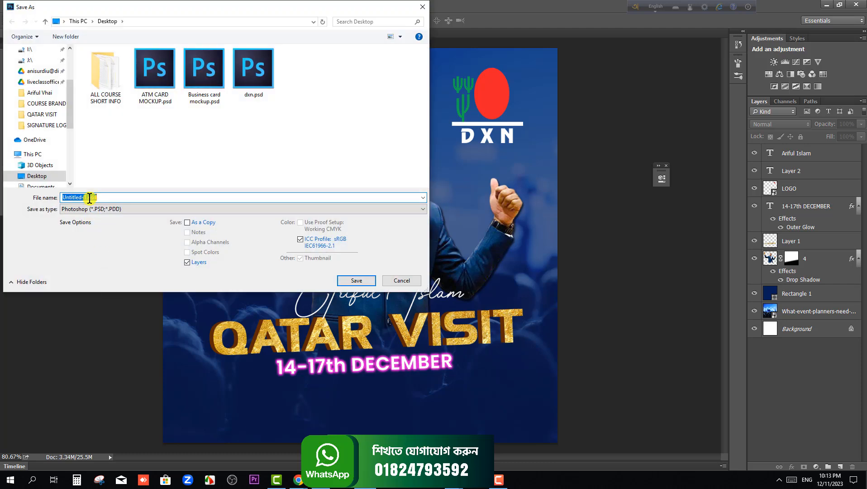
pyautogui.click(93, 208)
pyautogui.click(103, 279)
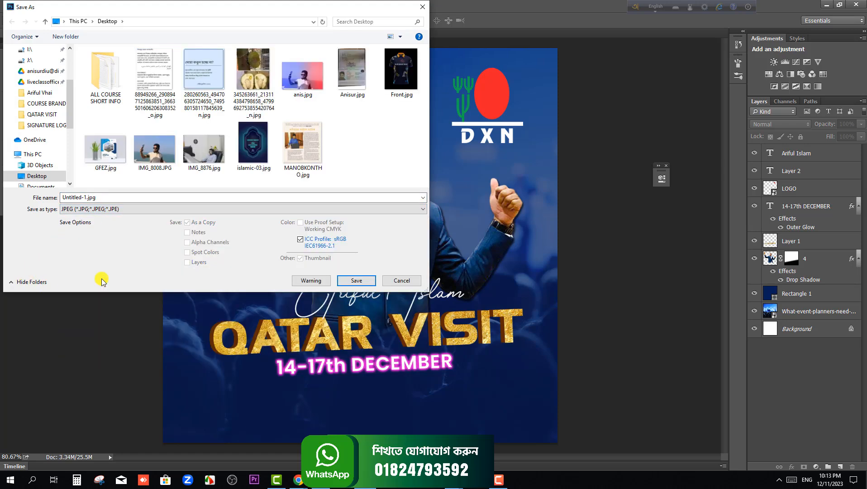
pyautogui.scroll(2, 39, 84)
pyautogui.scroll(3, 39, 83)
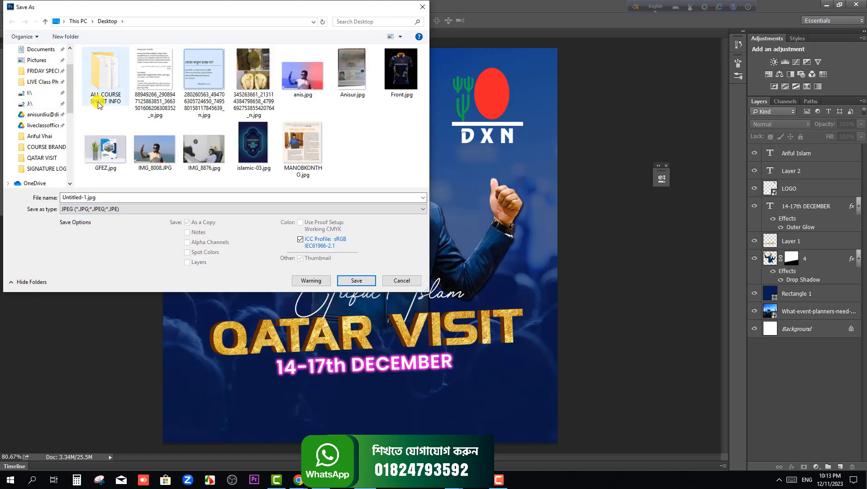
pyautogui.click(45, 69)
# Name the JPEG file Event Post Banner and save it at Maximum quality 12 in Progressive format with 3 scans
pyautogui.click(112, 195)
pyautogui.write('E')
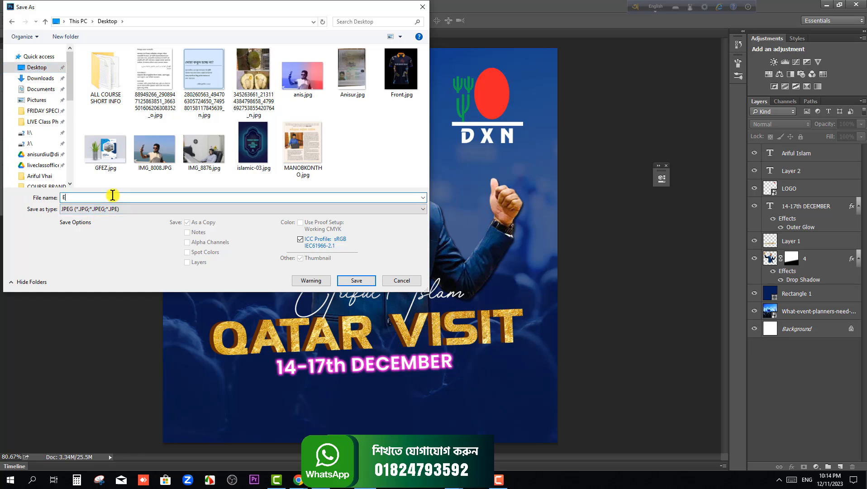
pyautogui.write('vent Post Banner')
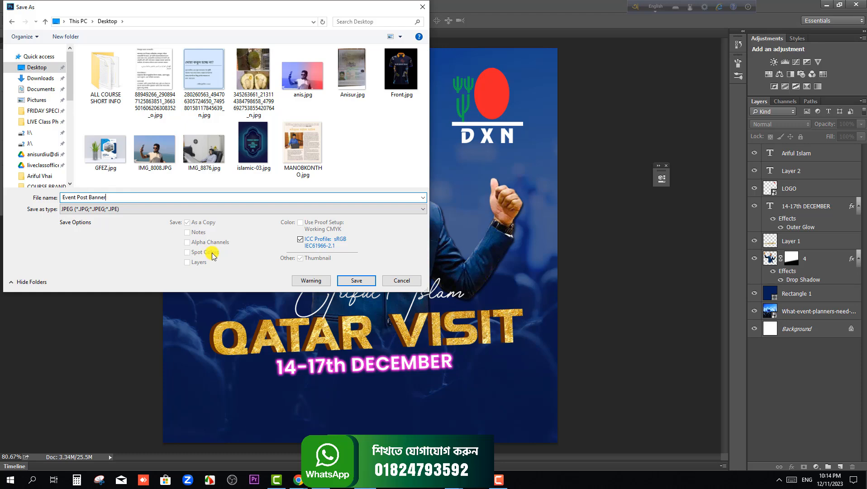
pyautogui.click(356, 280)
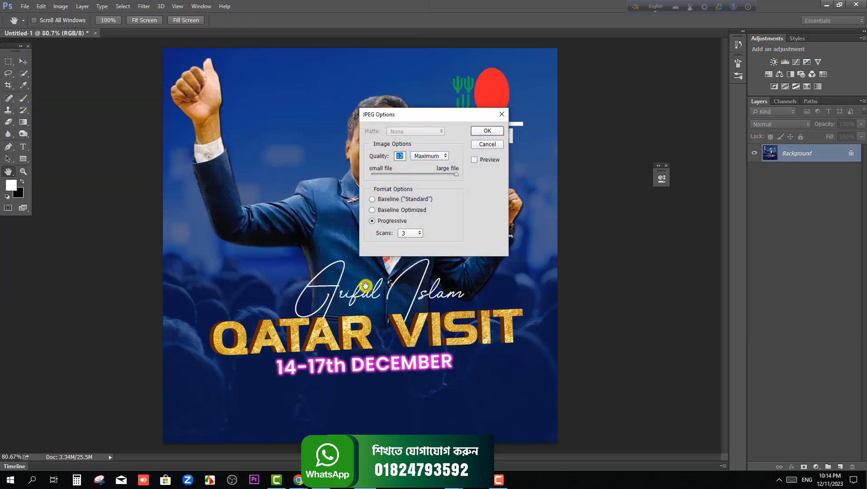
pyautogui.click(484, 131)
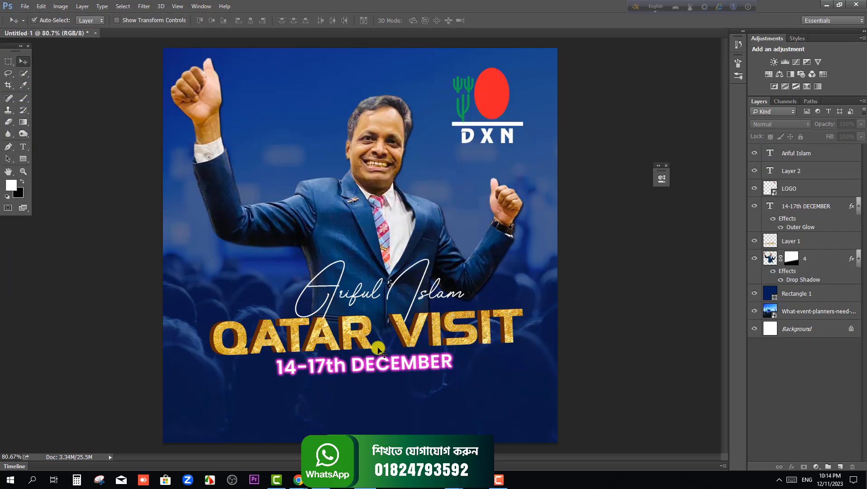